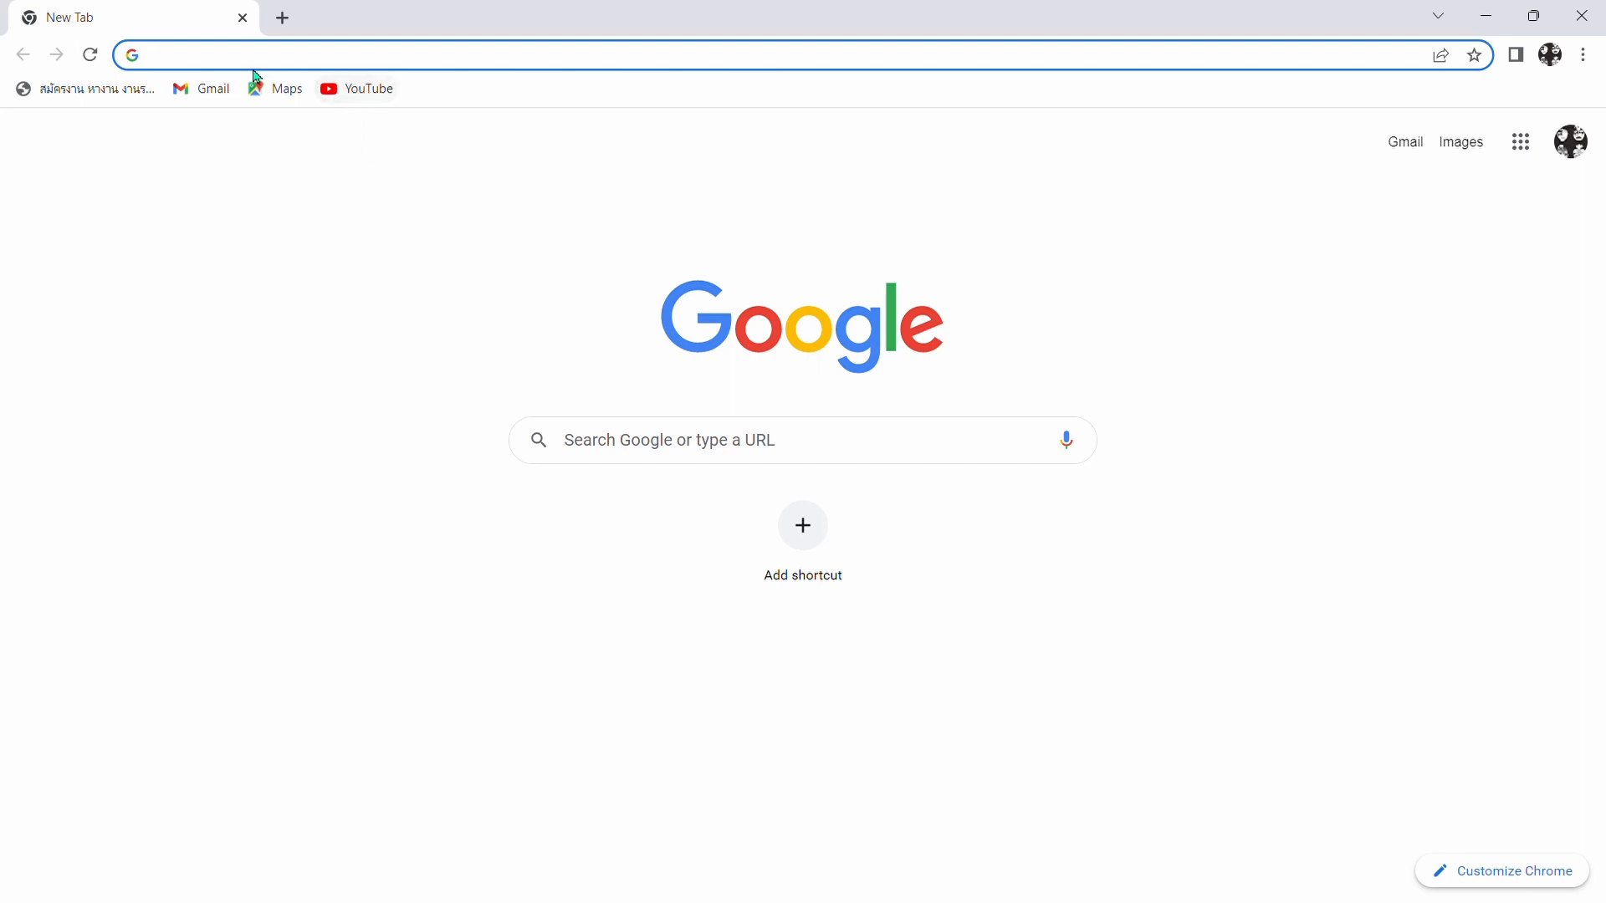
# - Open youtube.com and go to the channel's YouTube Studio
pyautogui.write('youtub')
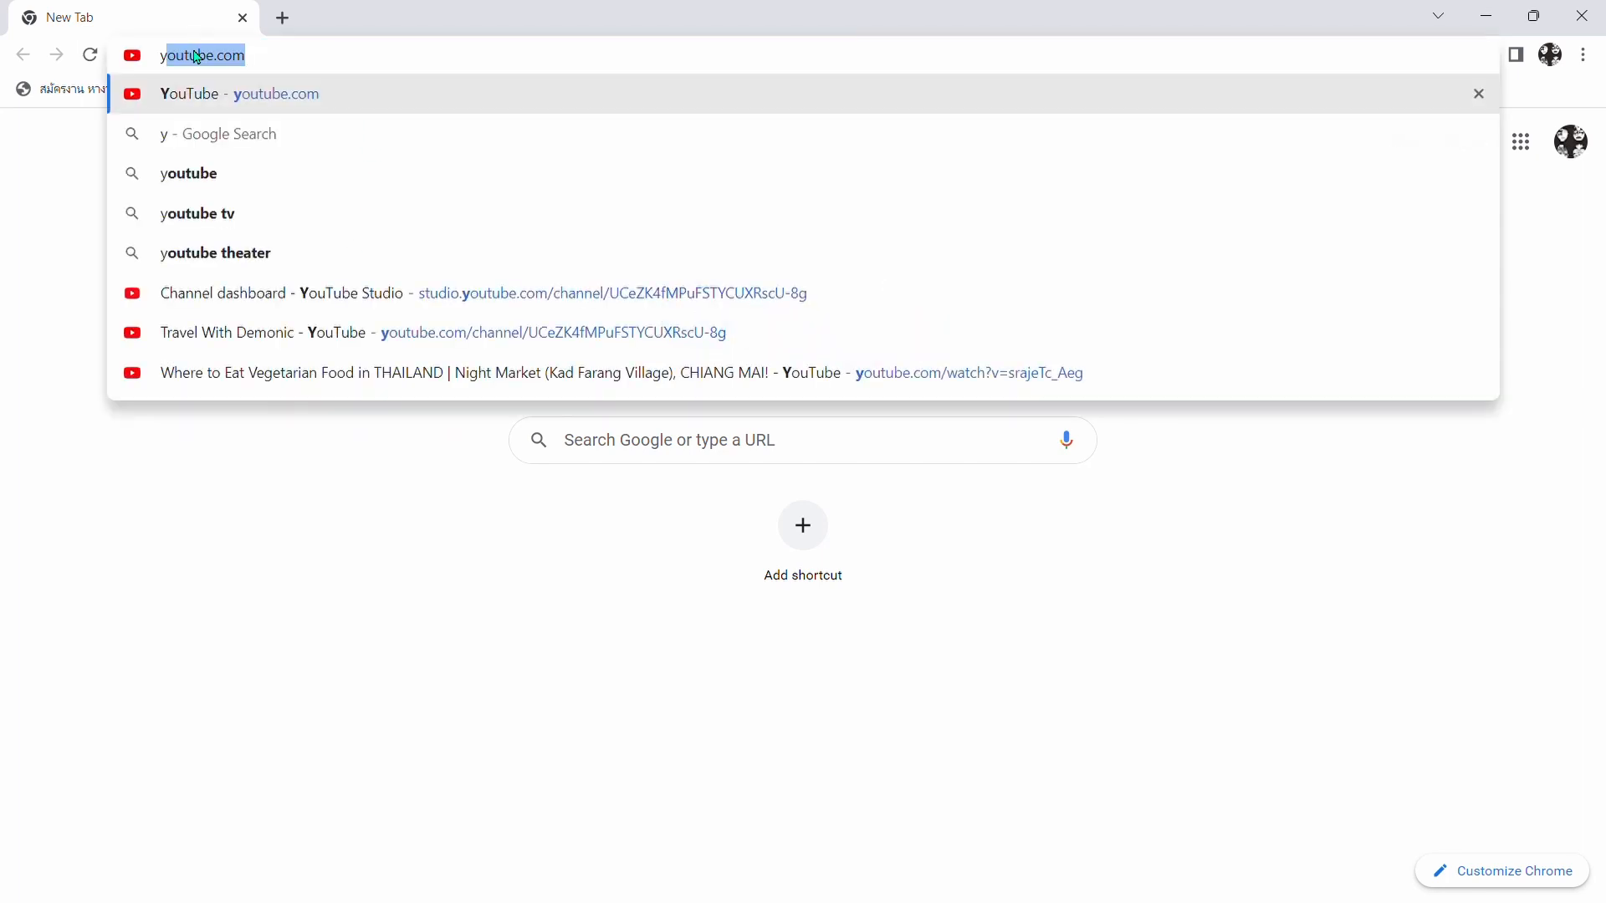
pyautogui.write('e.com')
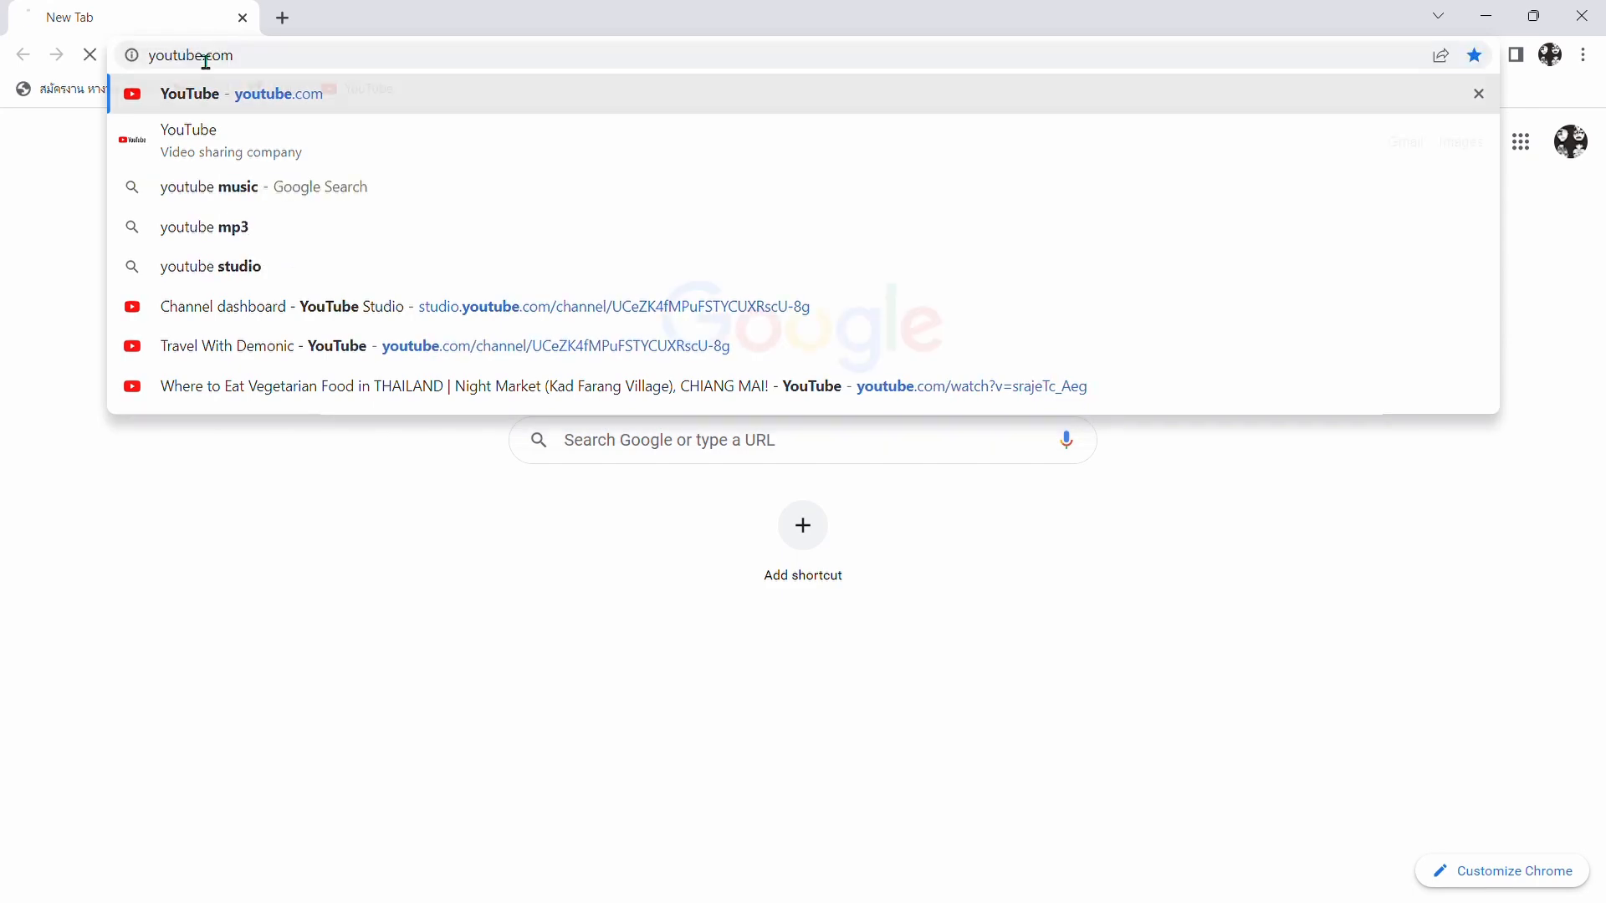
pyautogui.press('Return')
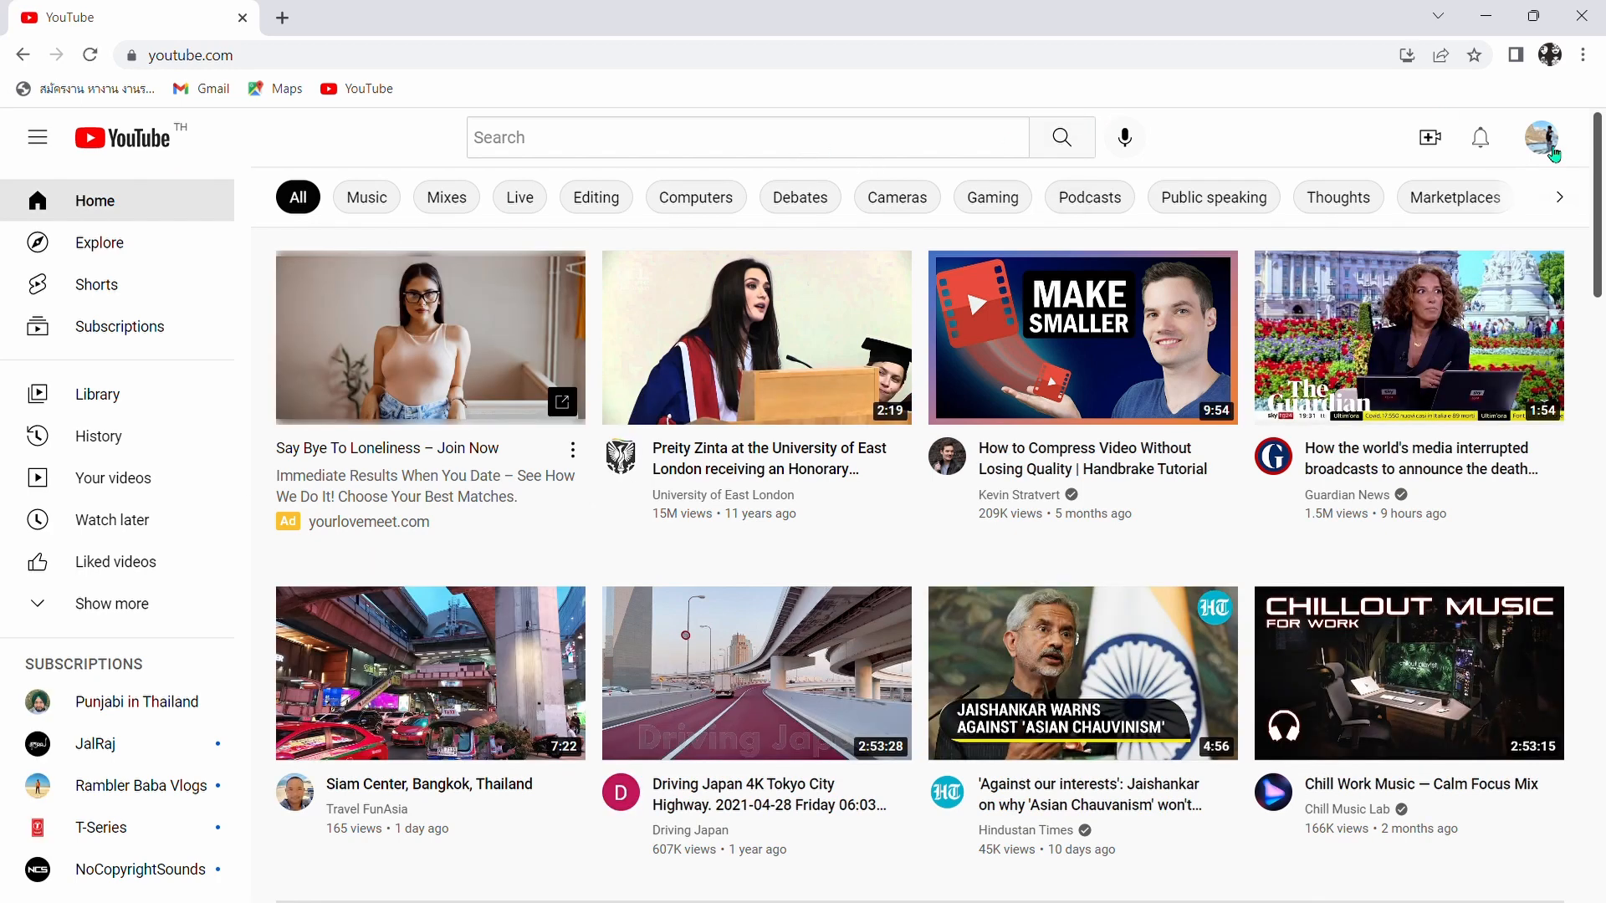
pyautogui.click(1544, 139)
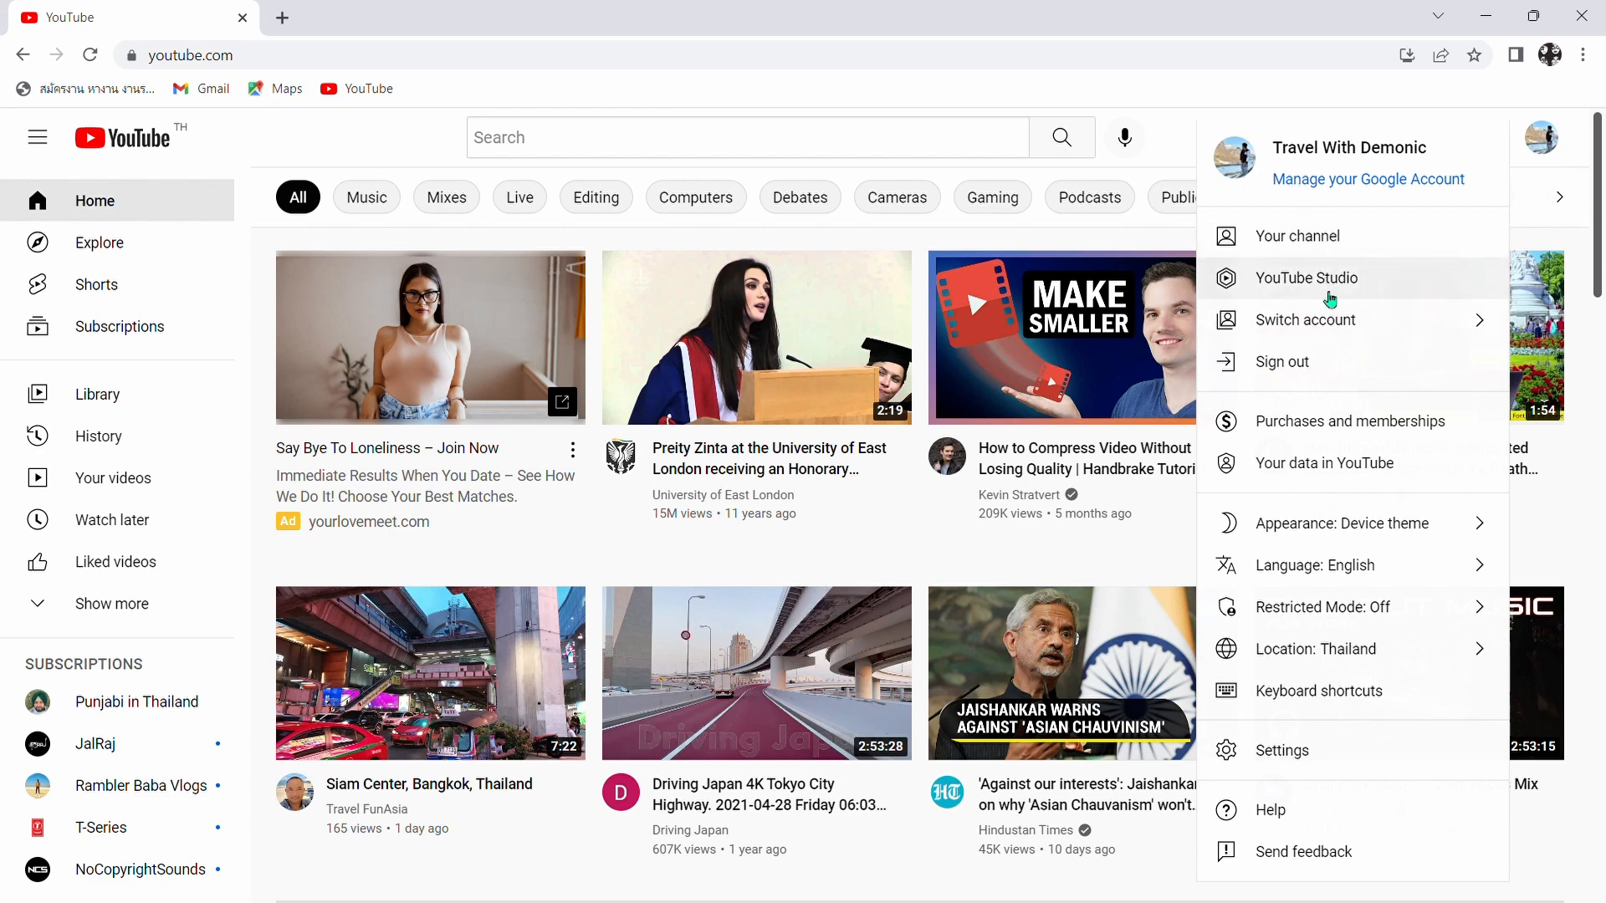
pyautogui.click(1380, 289)
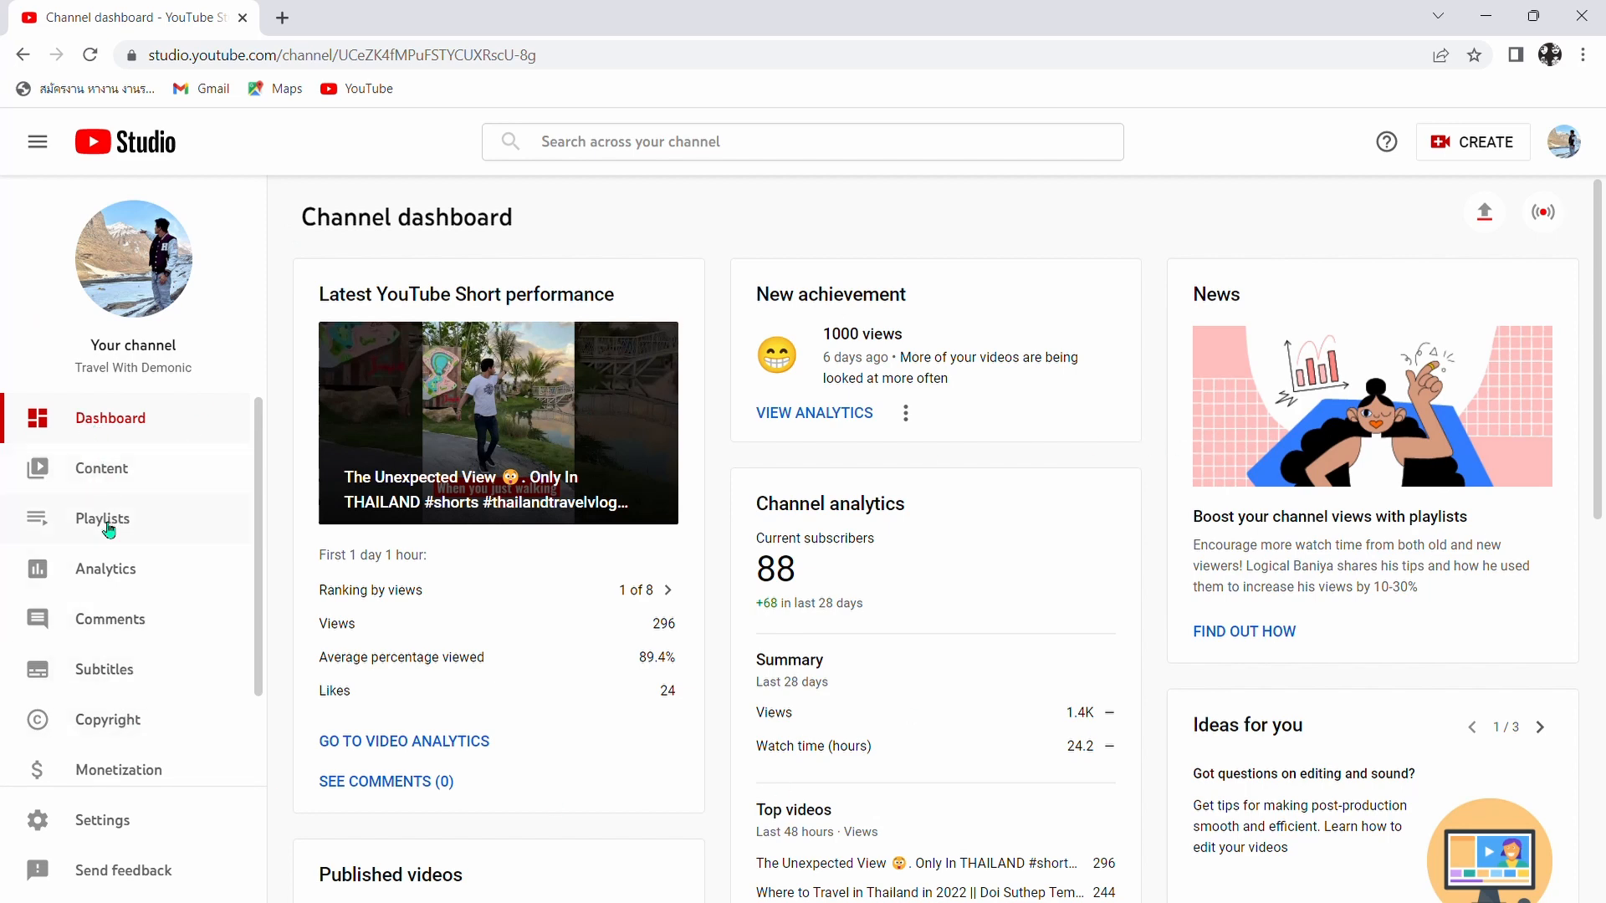
# - Open the subtitles of the channel video "Where to Eat Vegetarian Food in THAILAND"
pyautogui.click(142, 682)
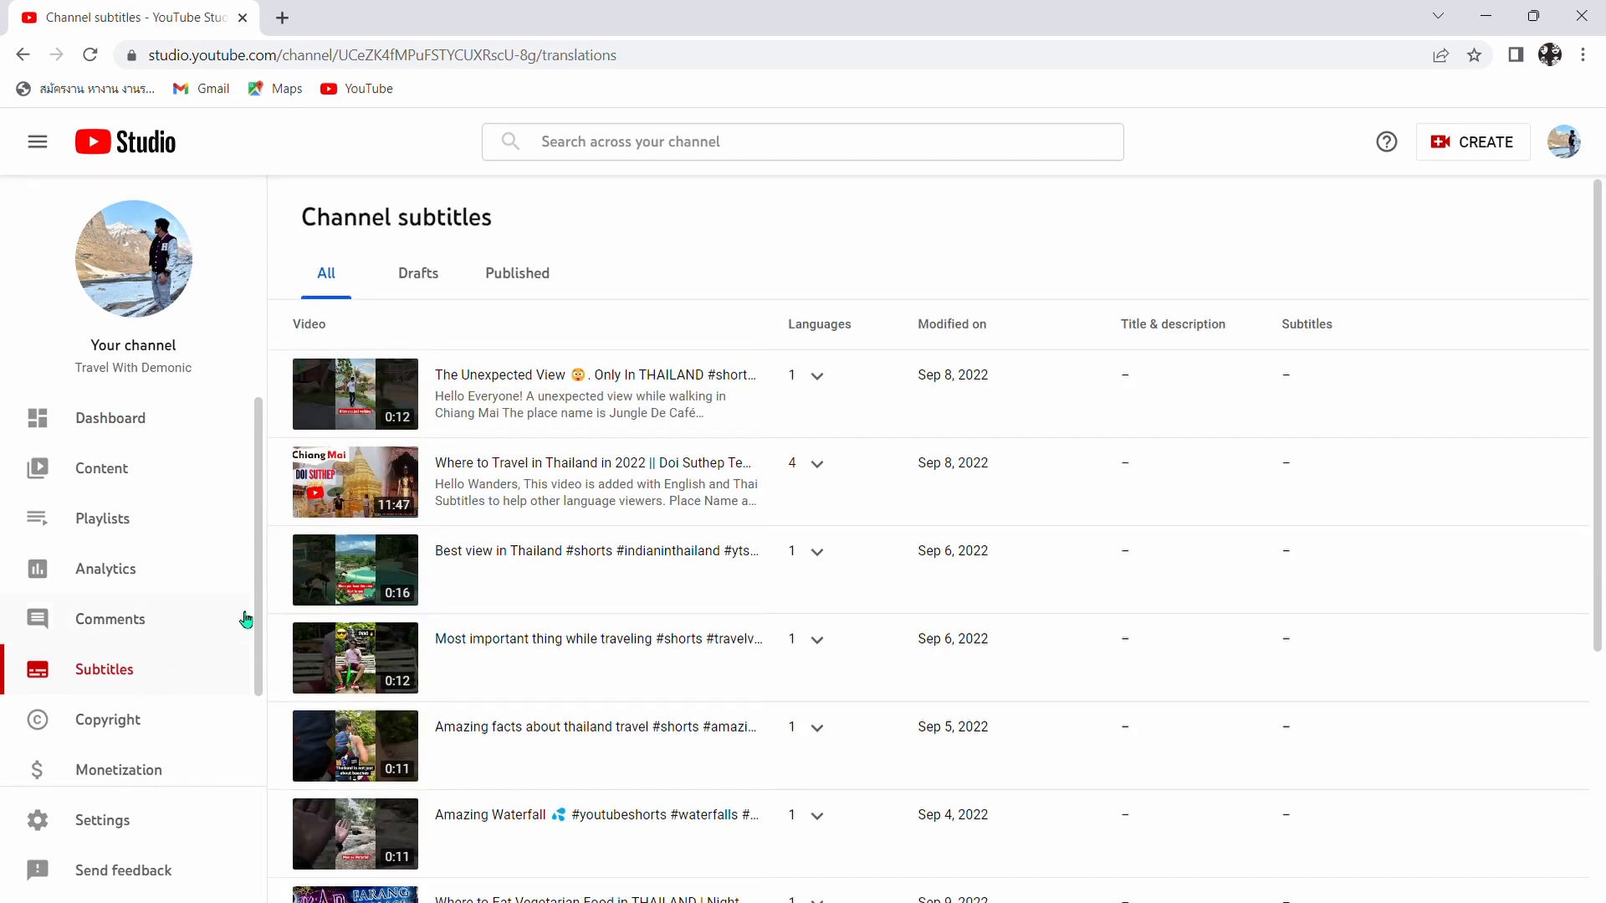
pyautogui.scroll(-5, 519, 391)
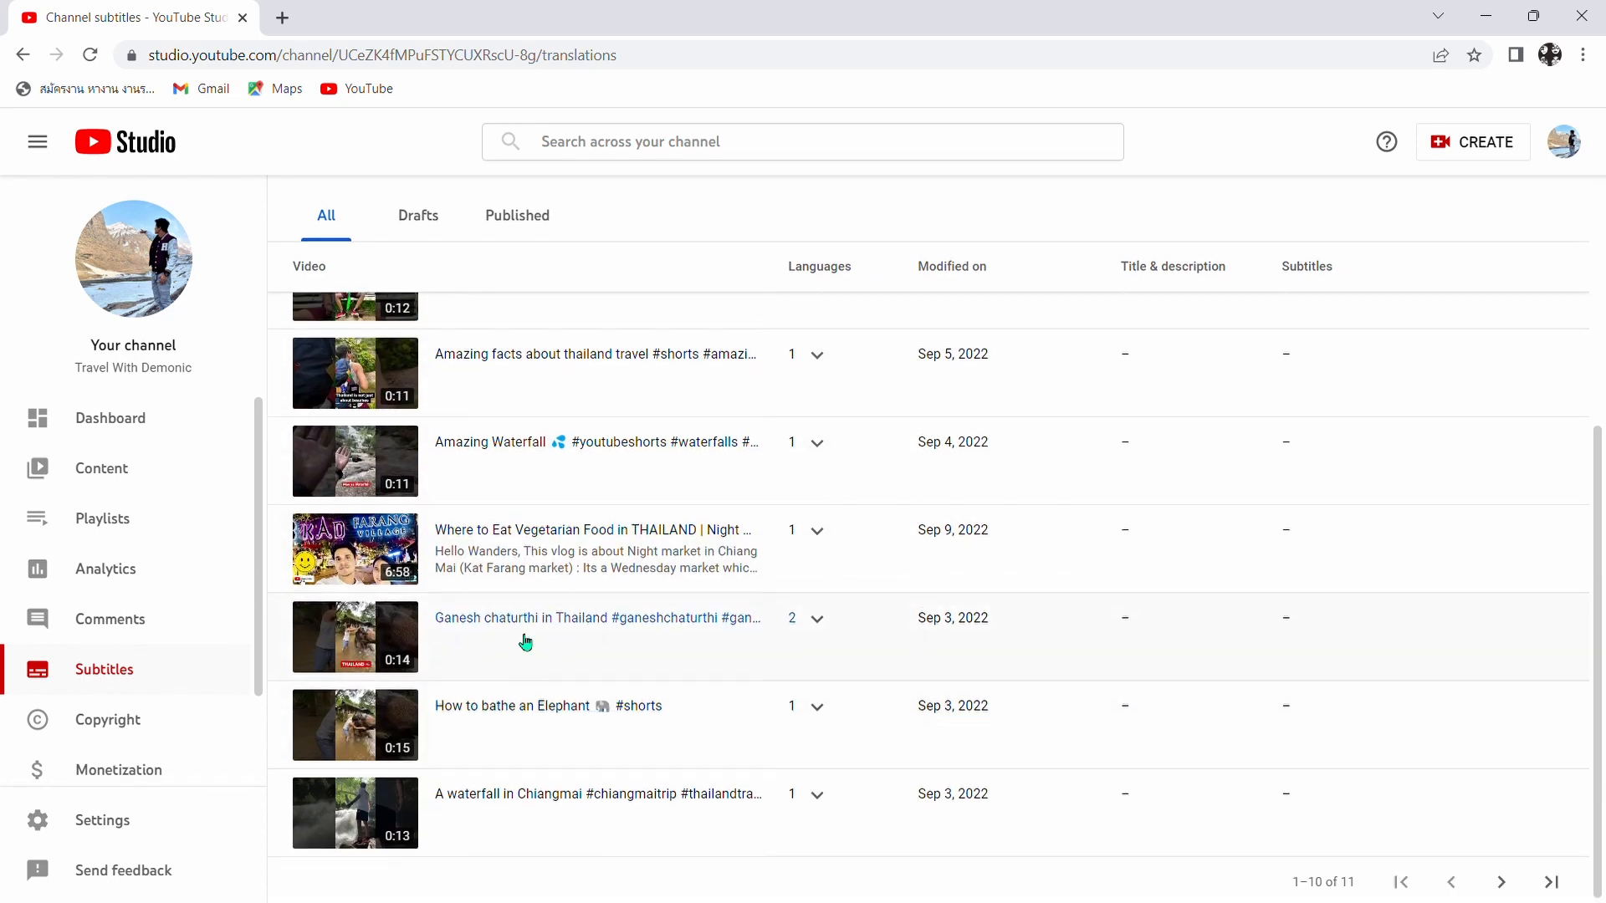
pyautogui.scroll(5, 519, 585)
pyautogui.scroll(-5, 504, 456)
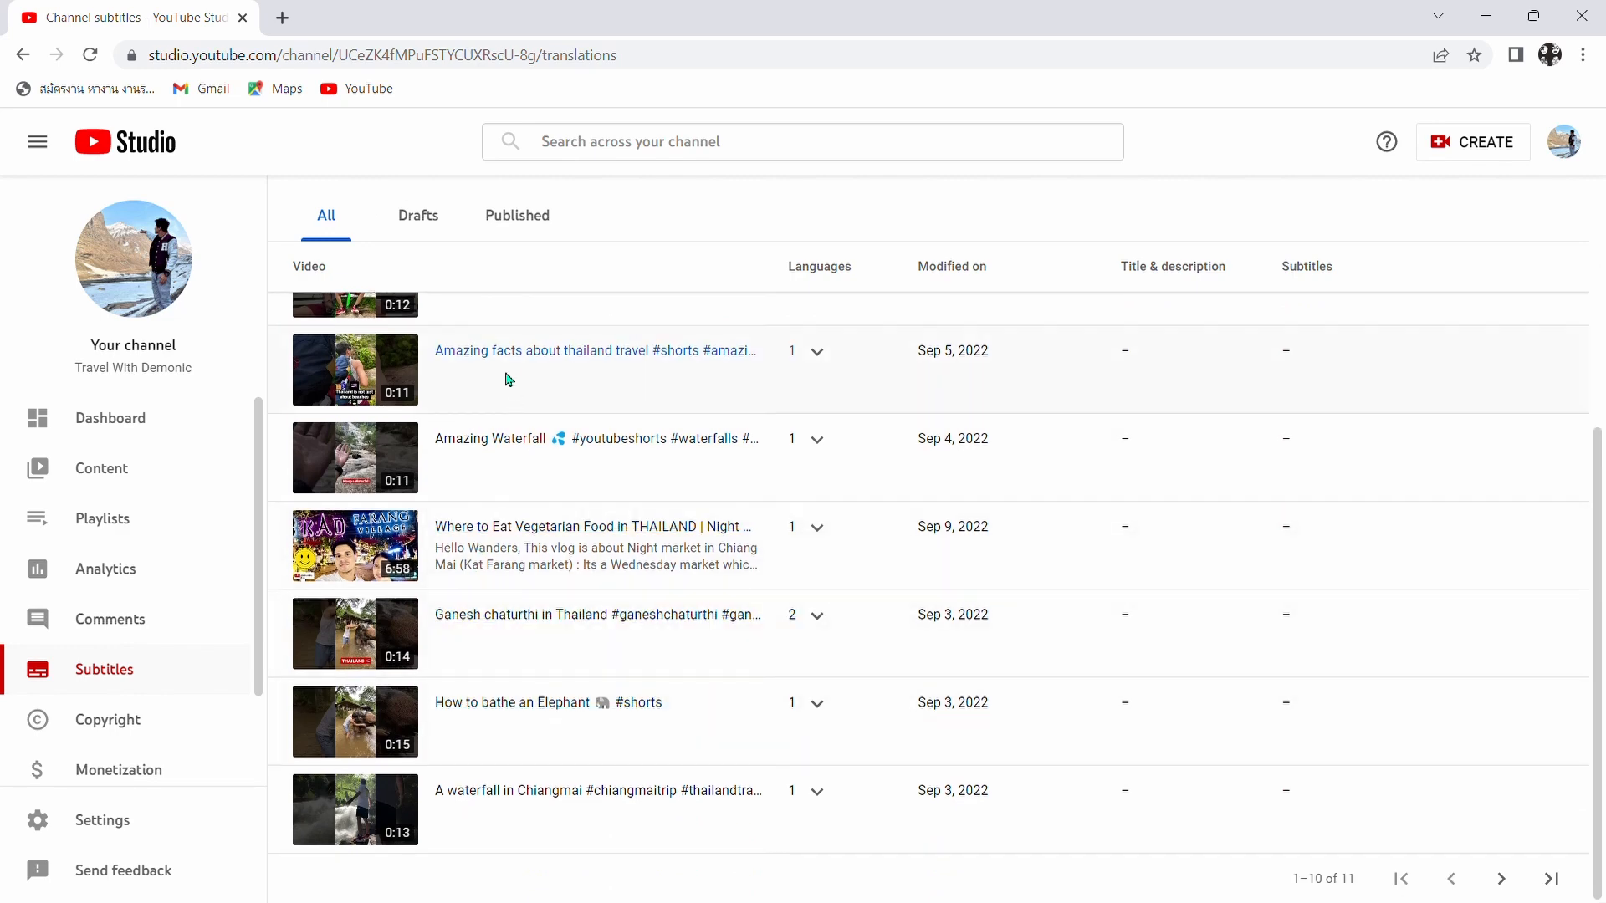
pyautogui.scroll(4, 512, 371)
pyautogui.scroll(-3, 464, 435)
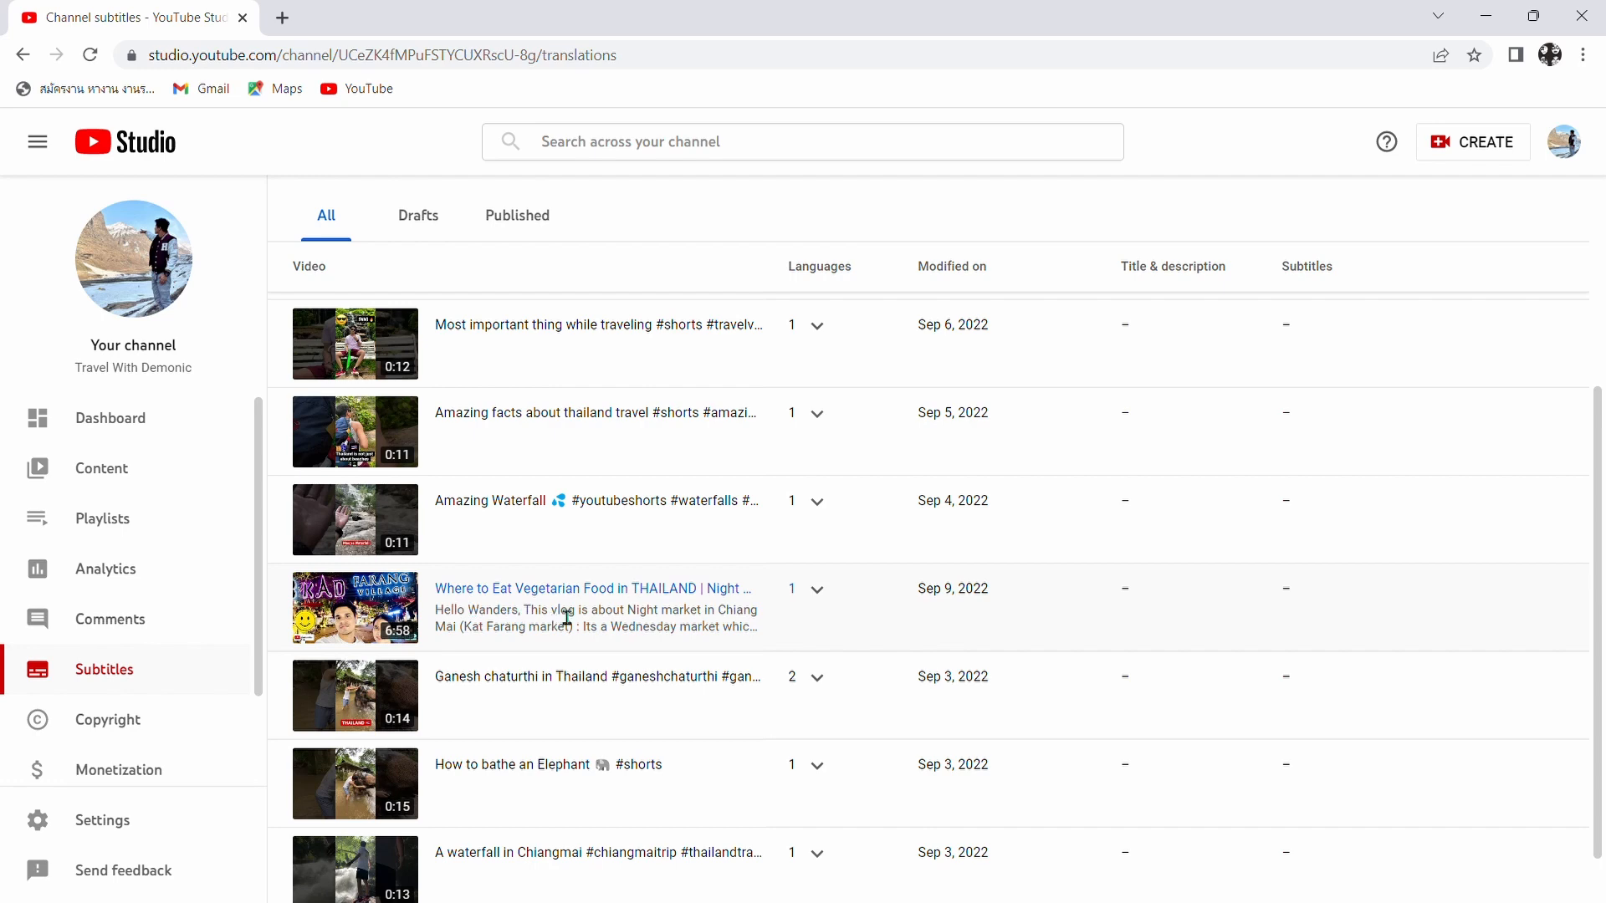
pyautogui.click(625, 600)
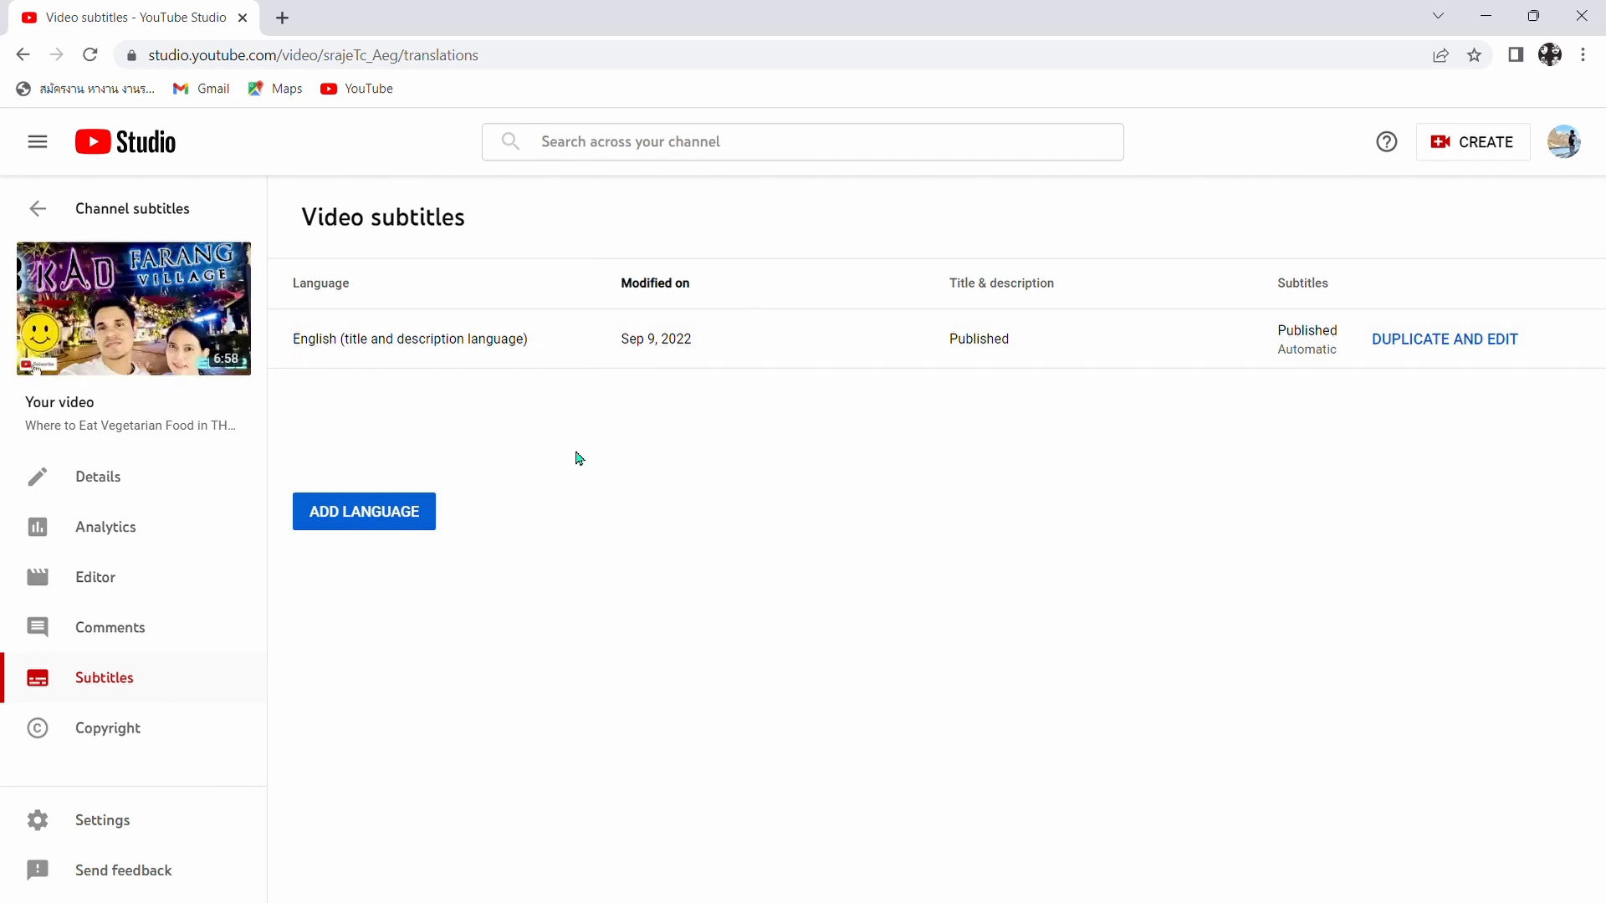
# - Add English (India) as a subtitle language for the video and choose to type its captions manually
pyautogui.click(413, 525)
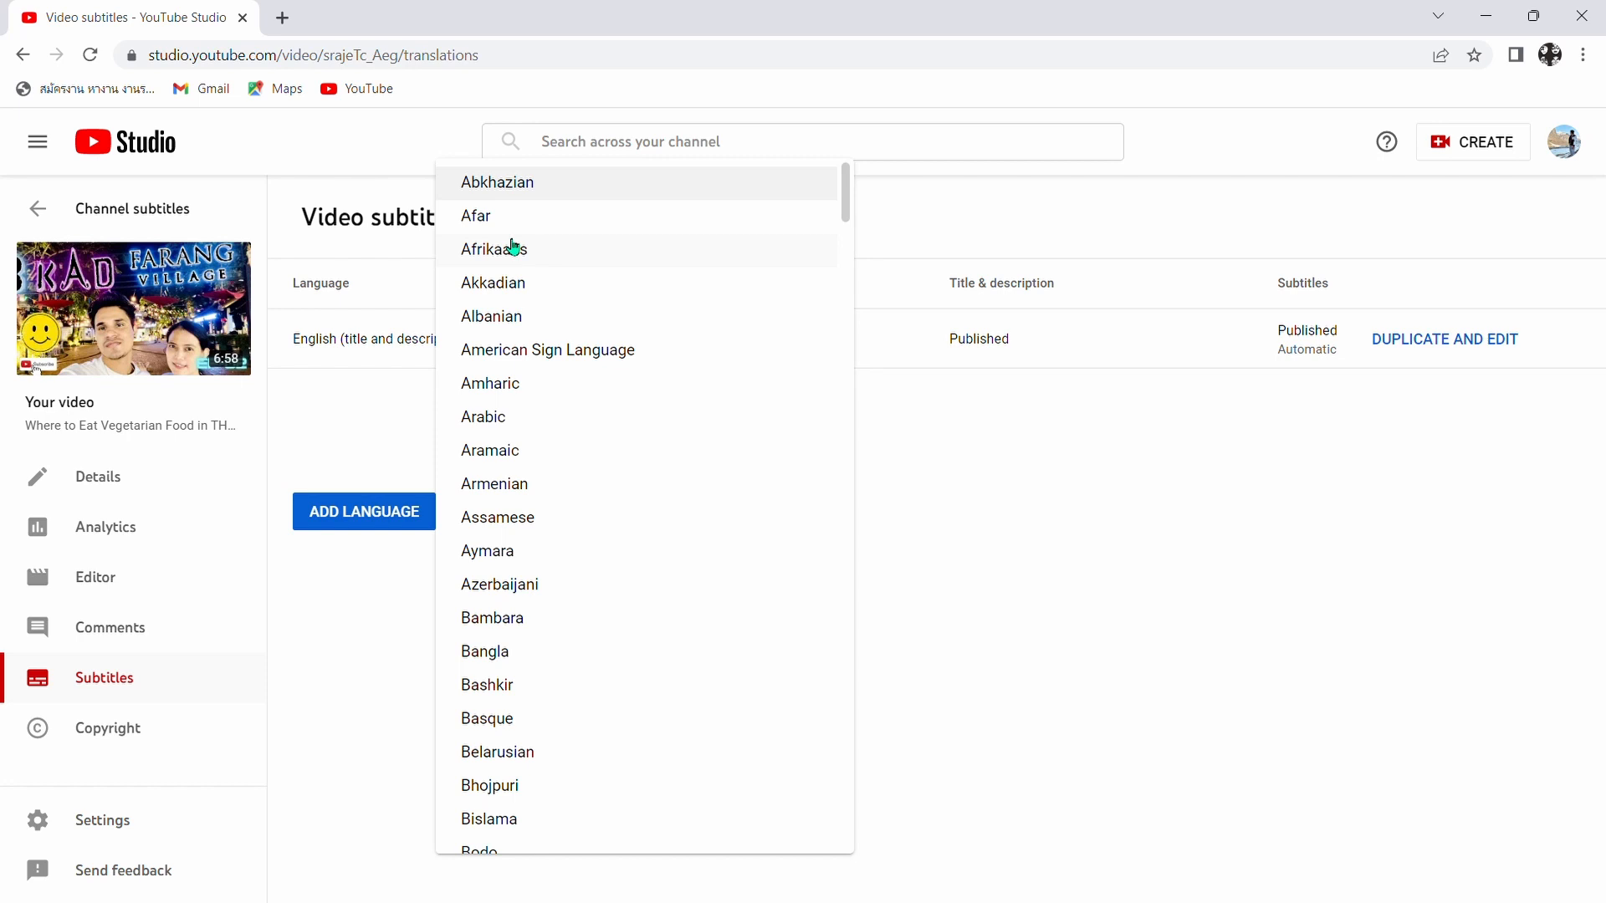
pyautogui.press('e')
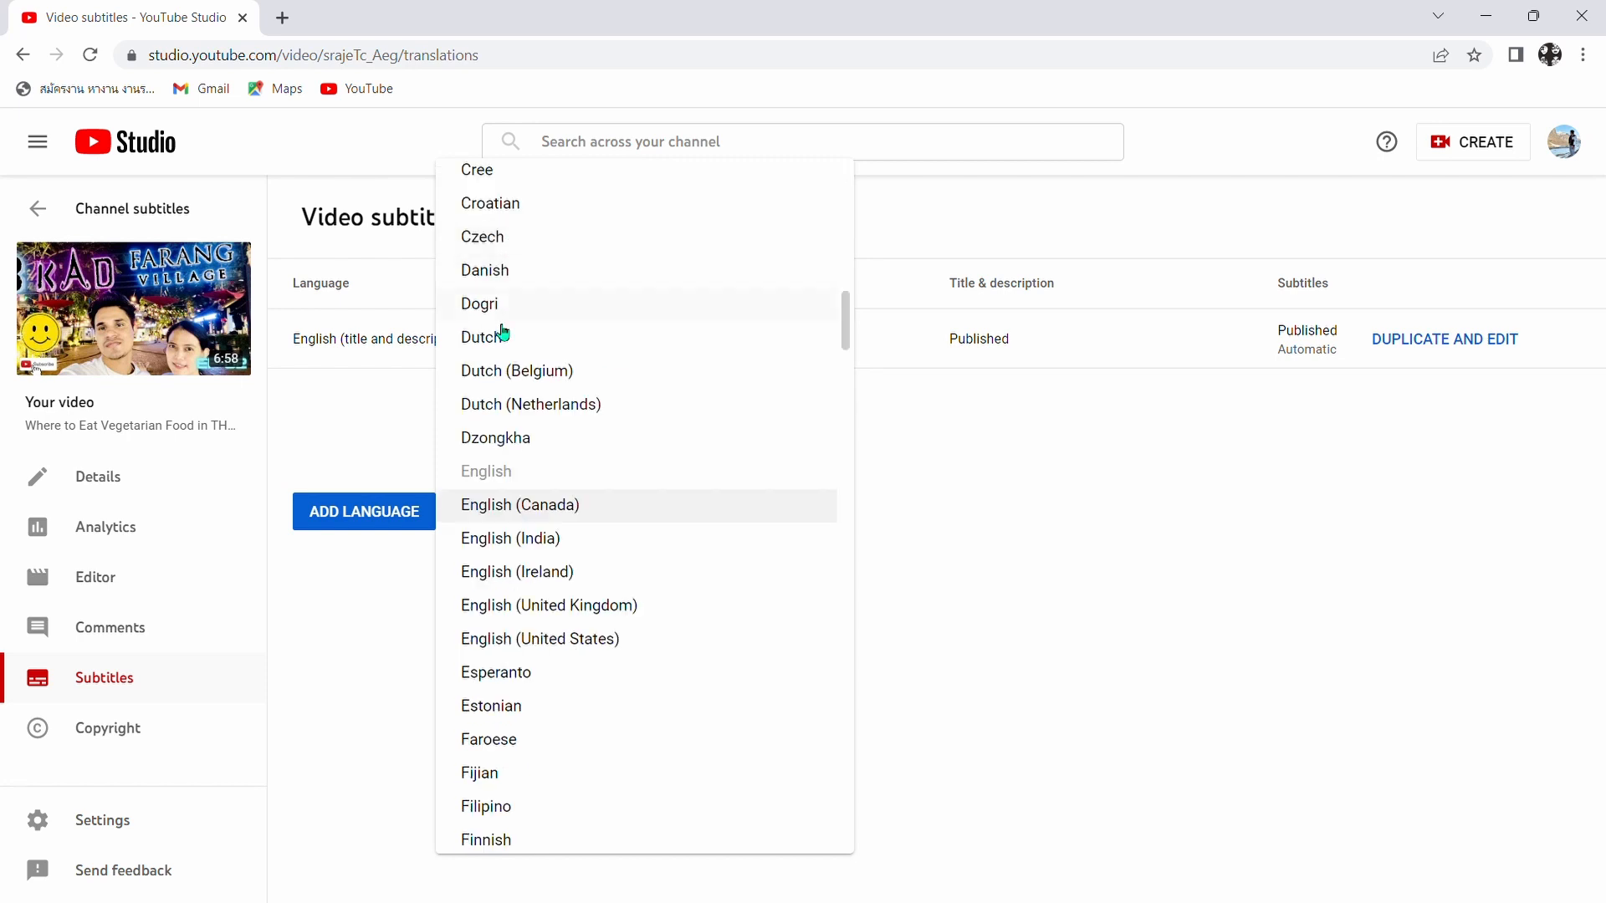
pyautogui.click(545, 540)
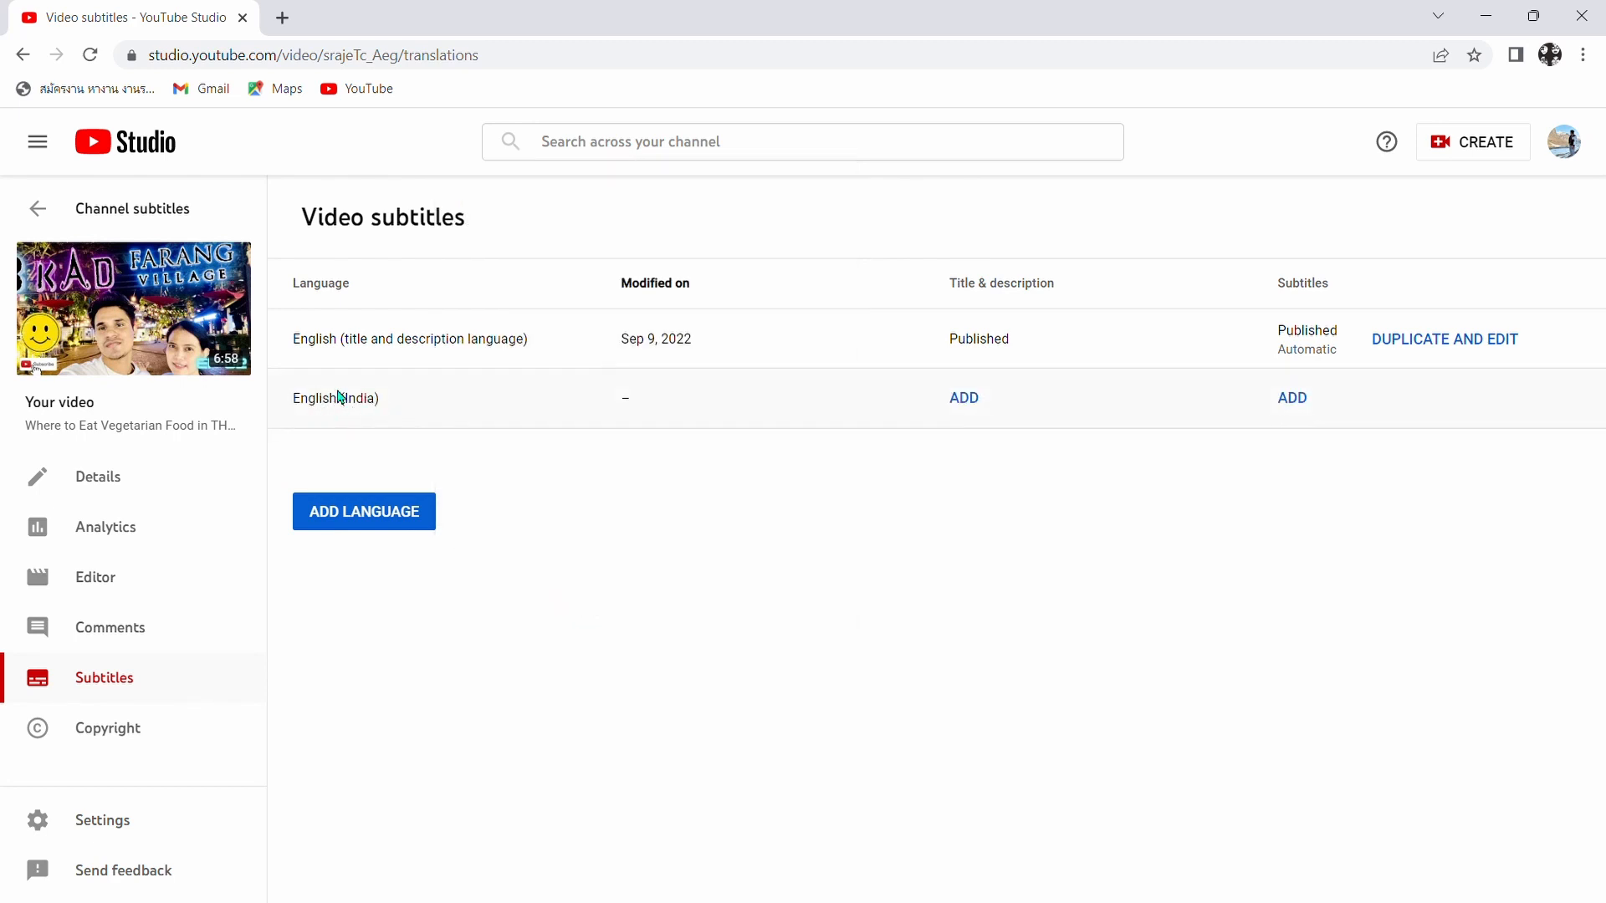
pyautogui.click(1302, 405)
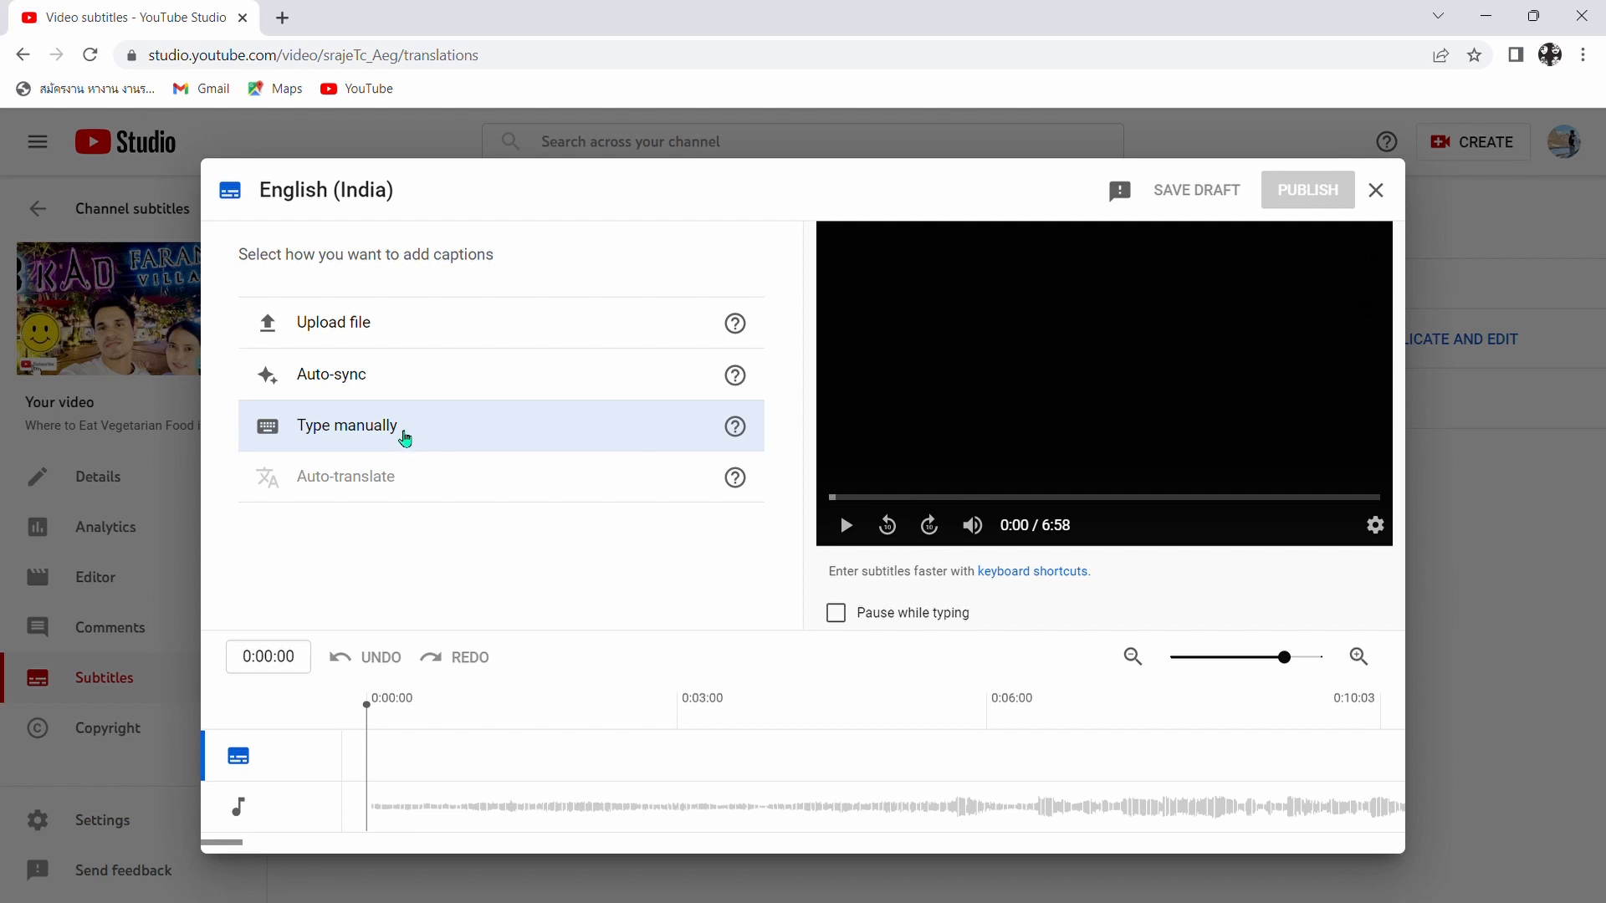
pyautogui.click(405, 437)
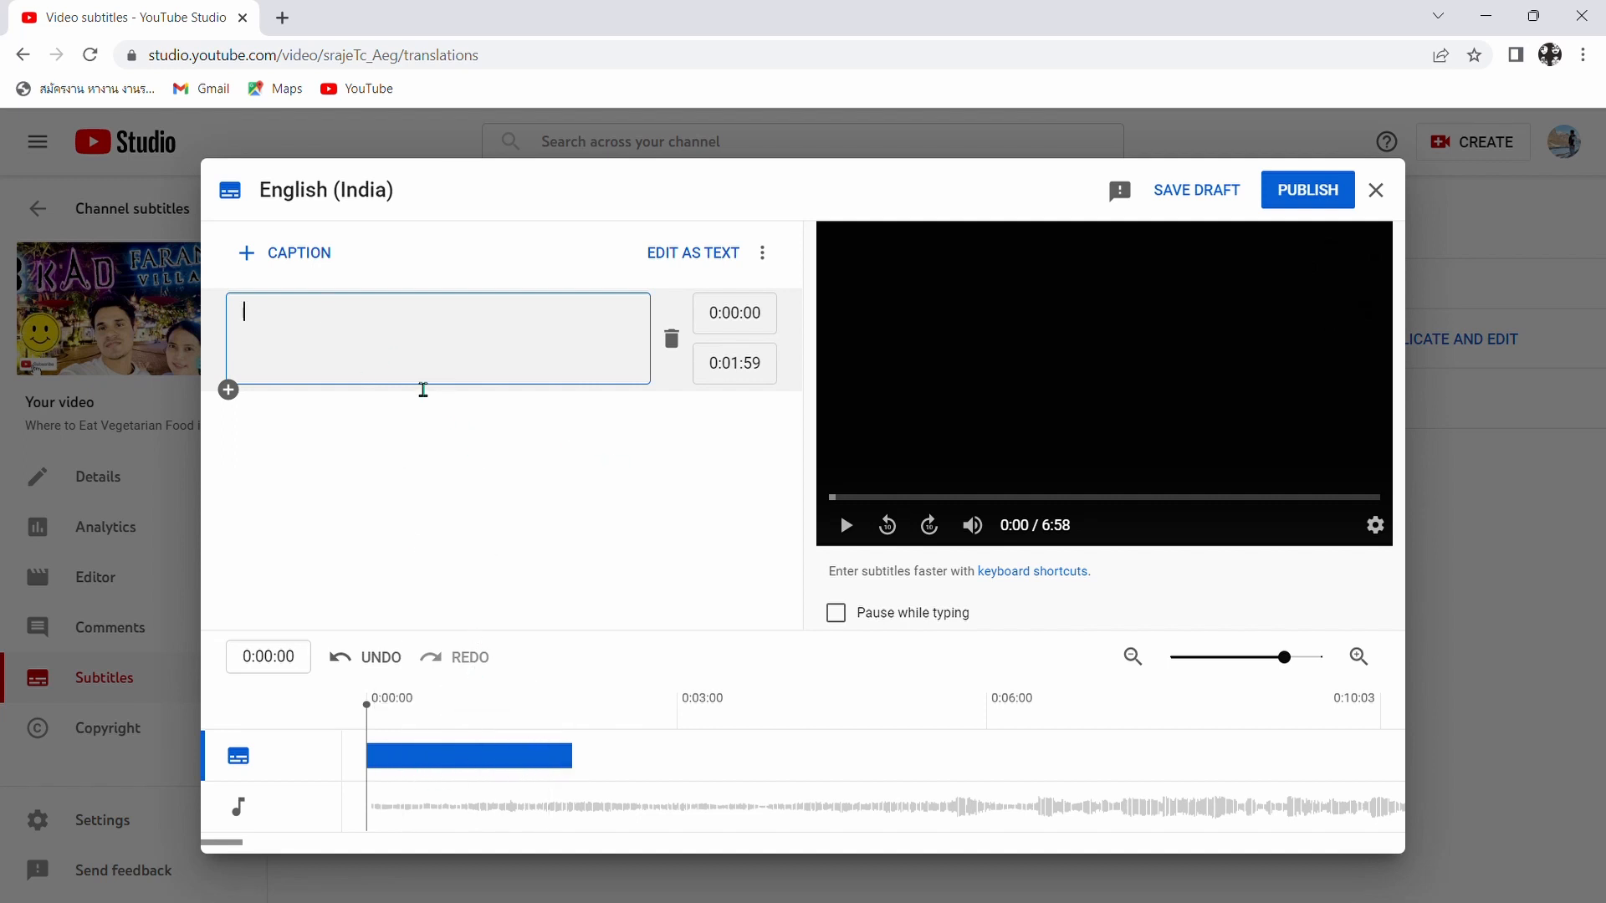
pyautogui.write('gcghvfjhhjbh')
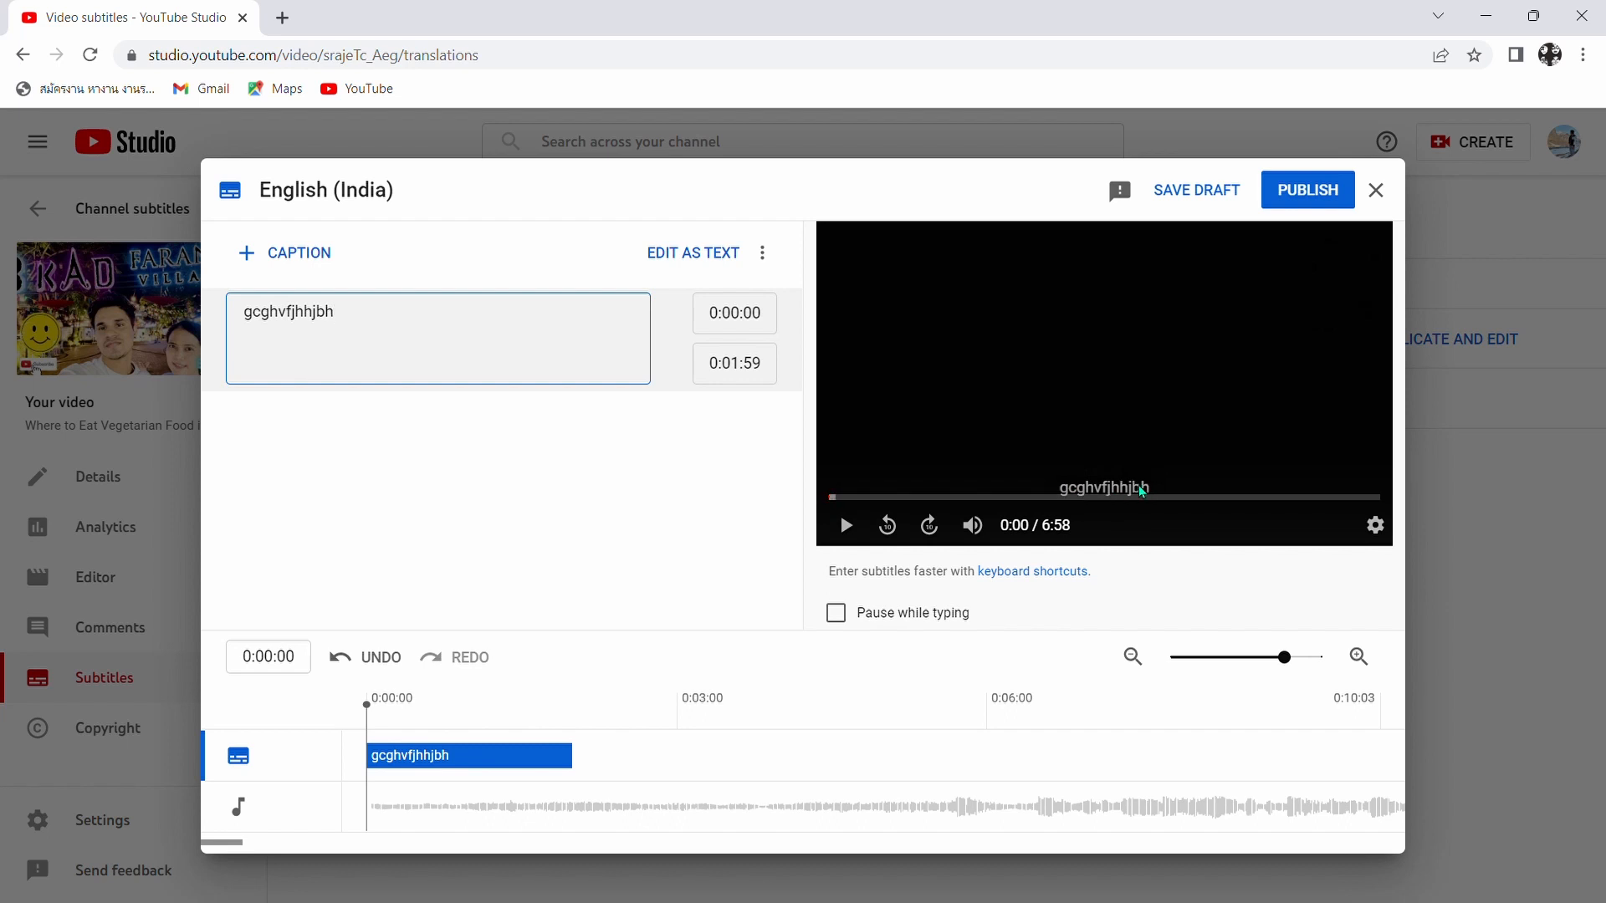
pyautogui.moveTo(334, 311); pyautogui.dragTo(240, 321)
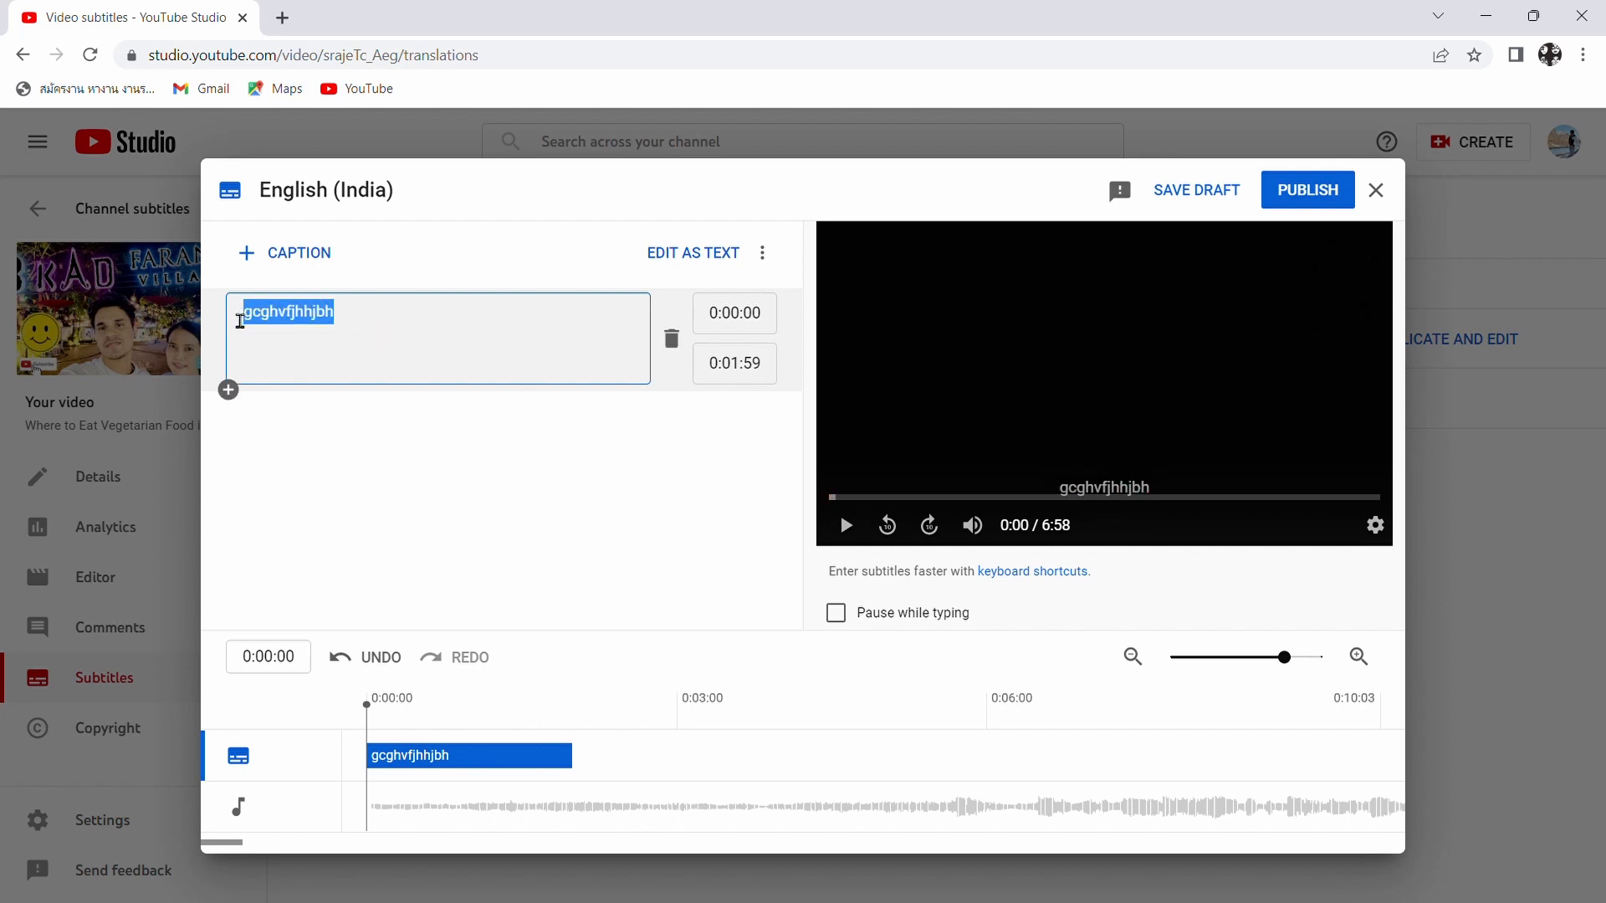
pyautogui.press('BackSpace')
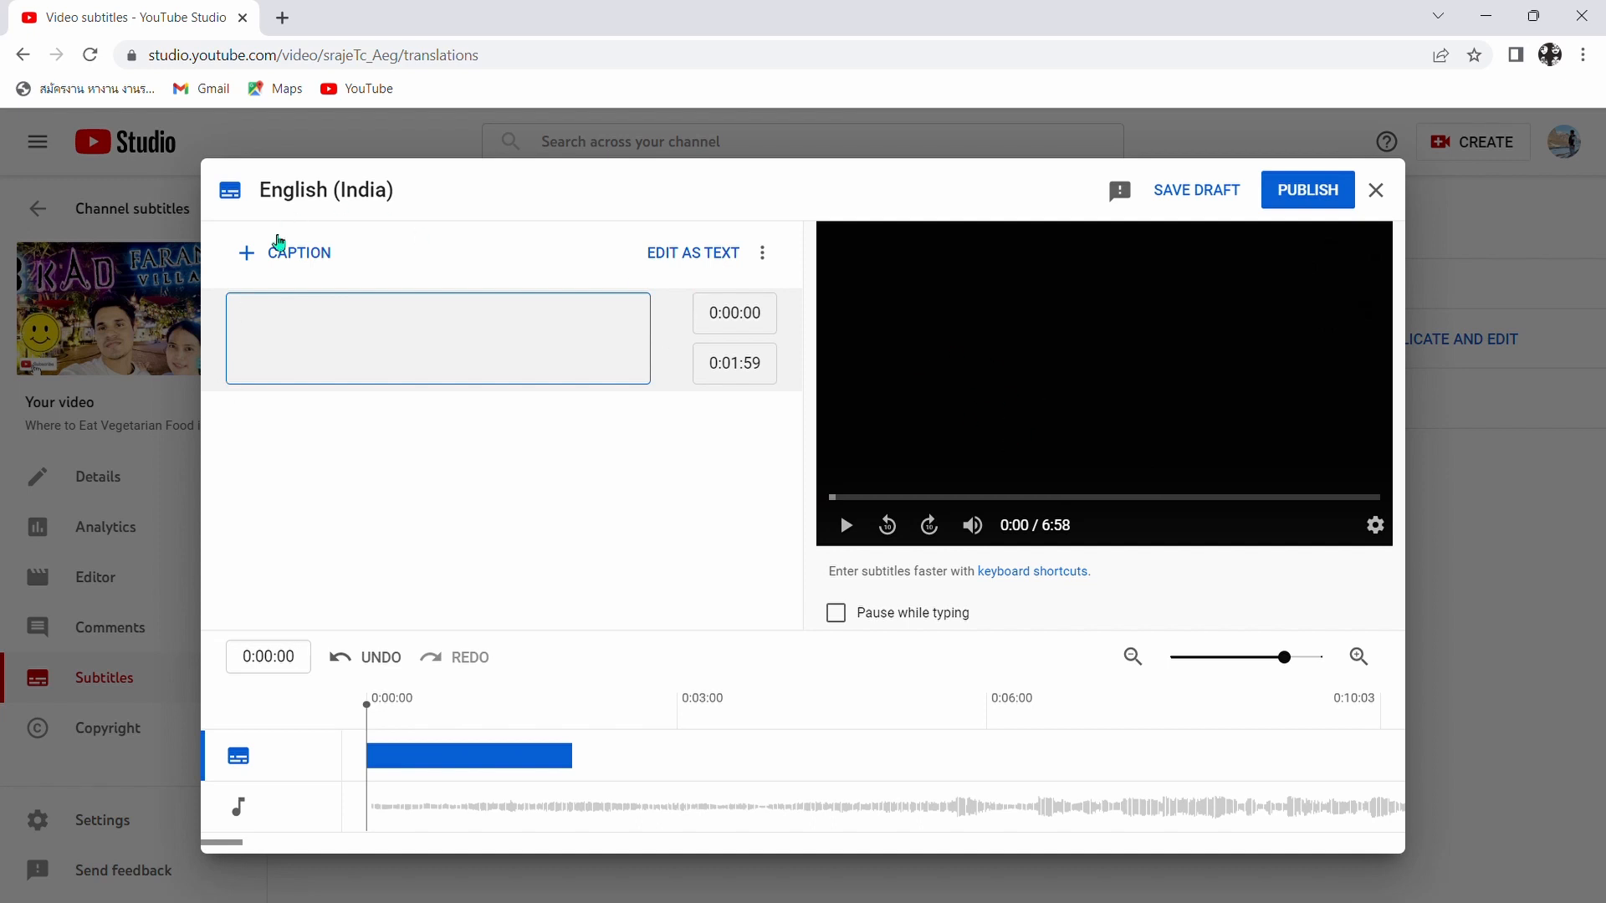
# - Delete the empty caption at 0:00:00 and play the video to about 0:31, with the sound on at low volume
pyautogui.click(678, 346)
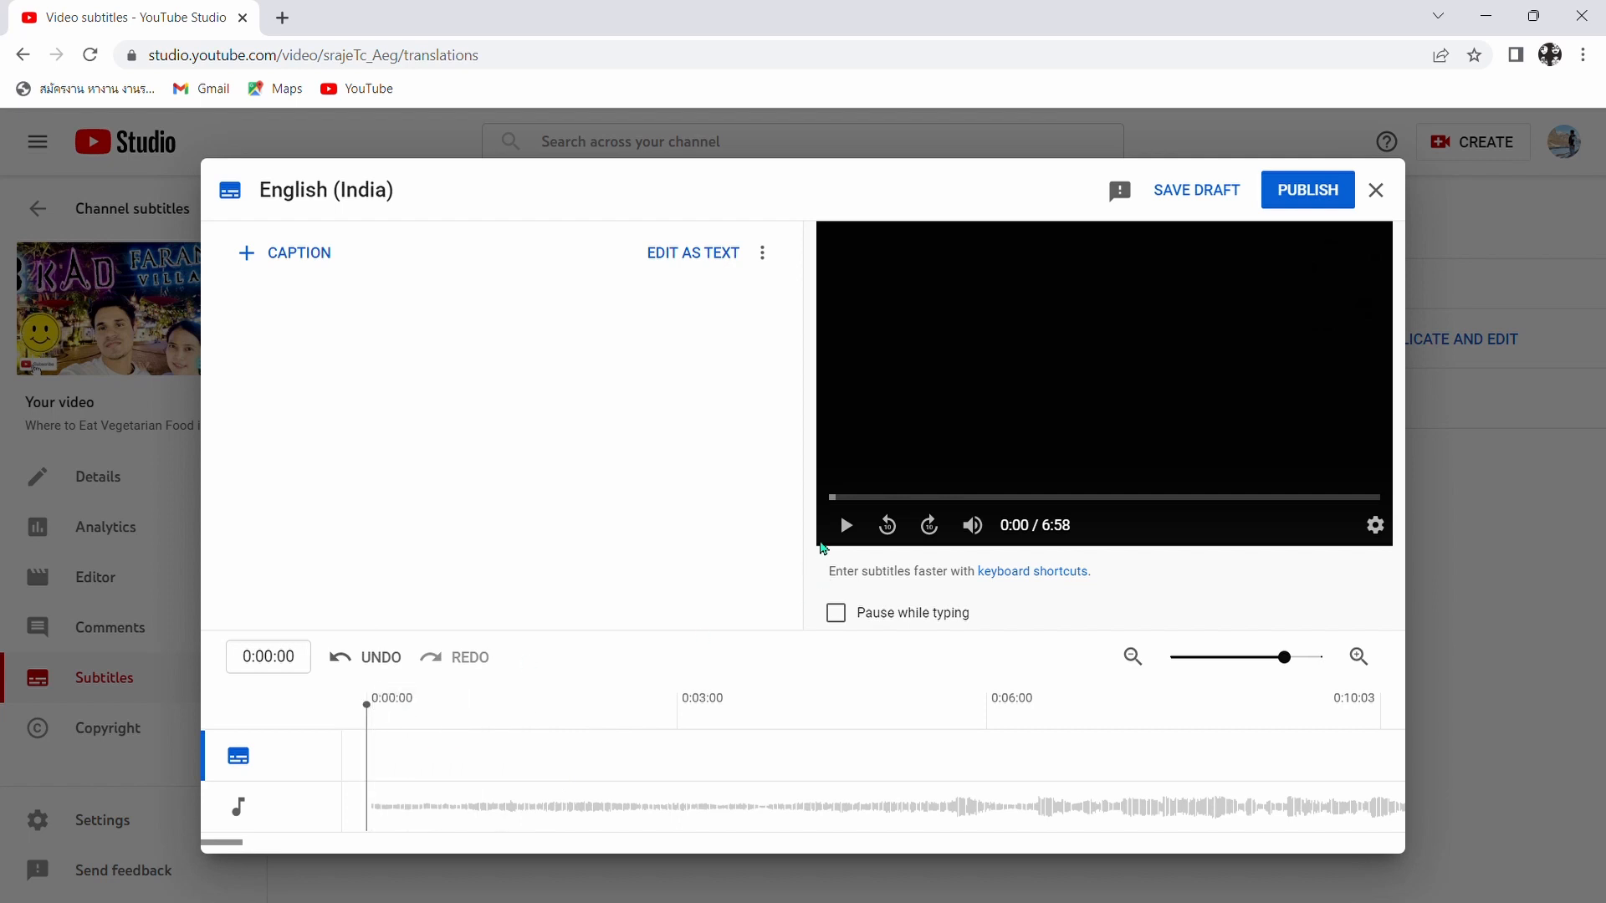
pyautogui.click(972, 525)
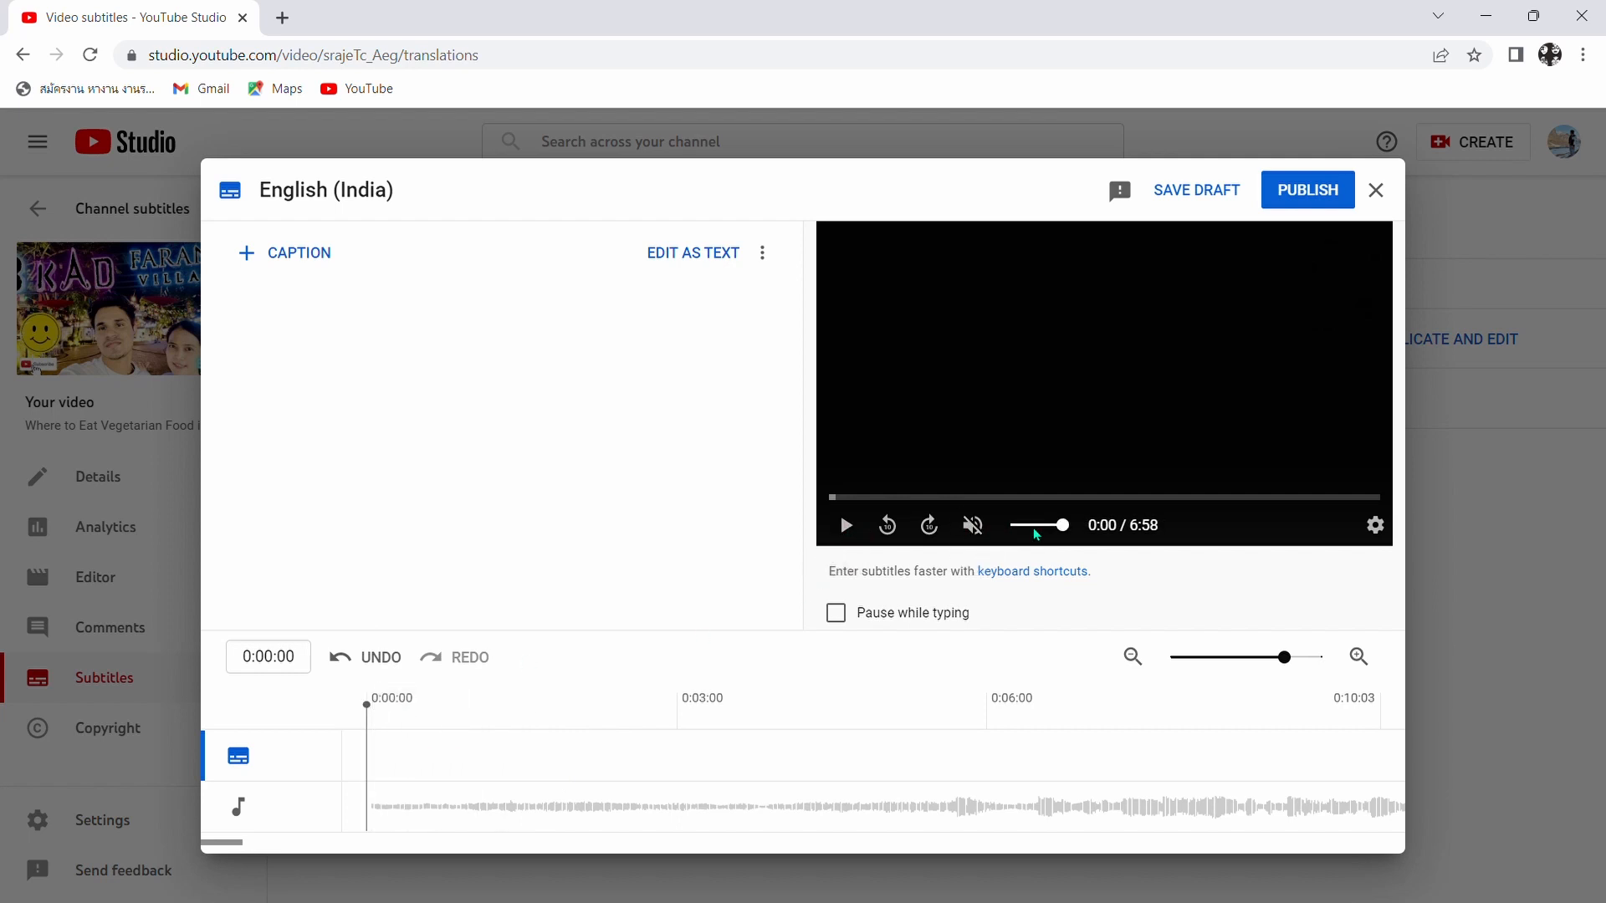
pyautogui.click(846, 525)
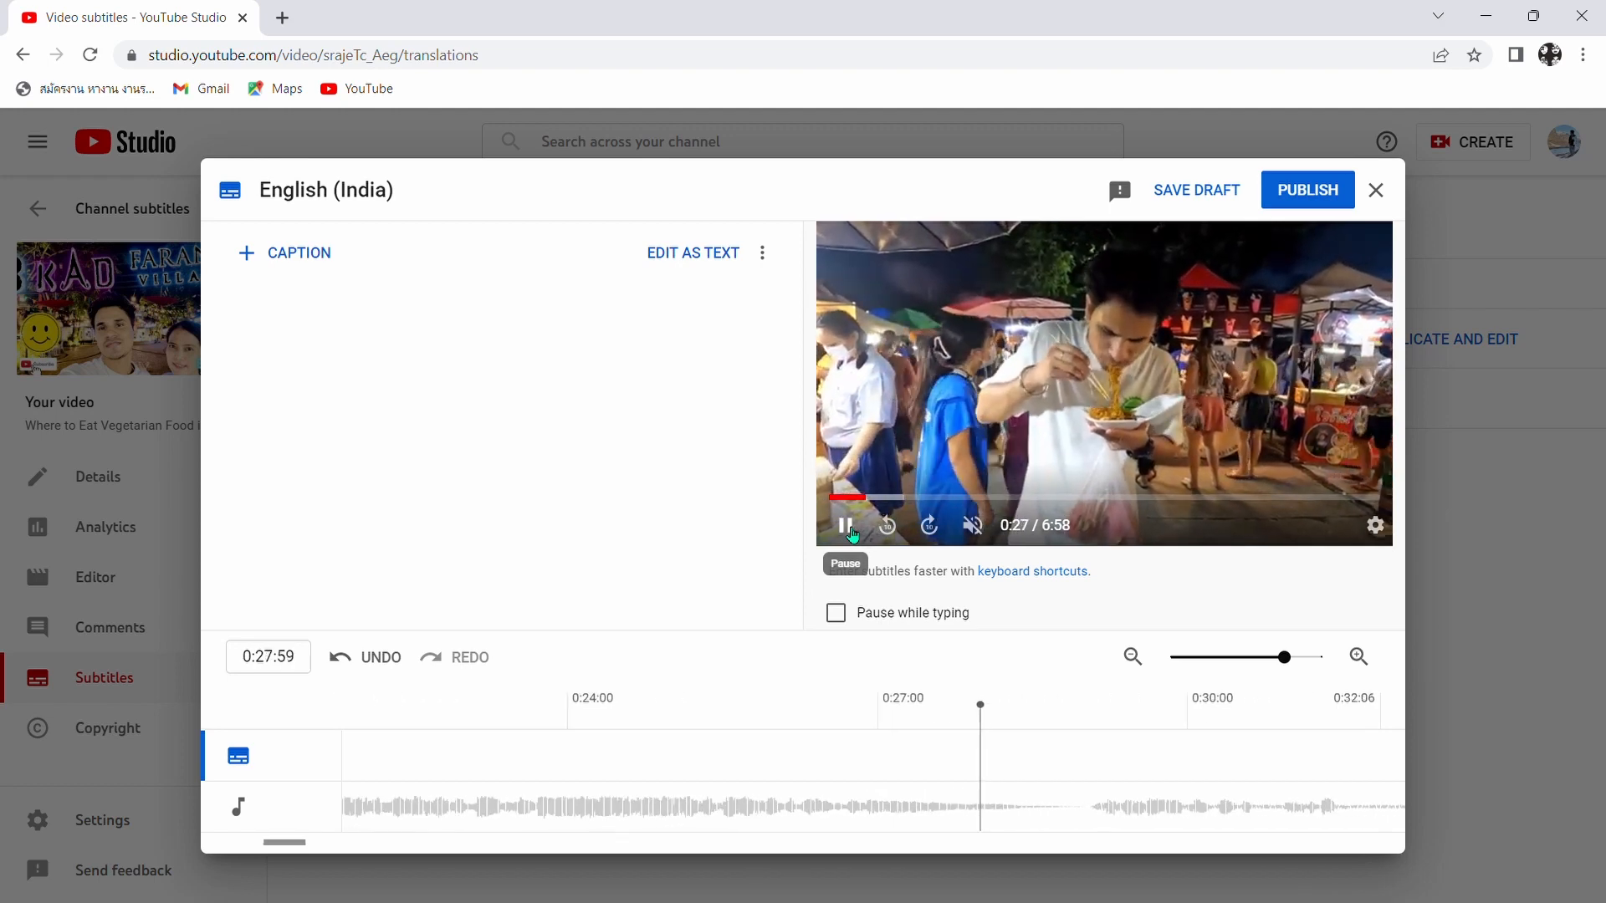
pyautogui.click(846, 526)
pyautogui.moveTo(970, 525)
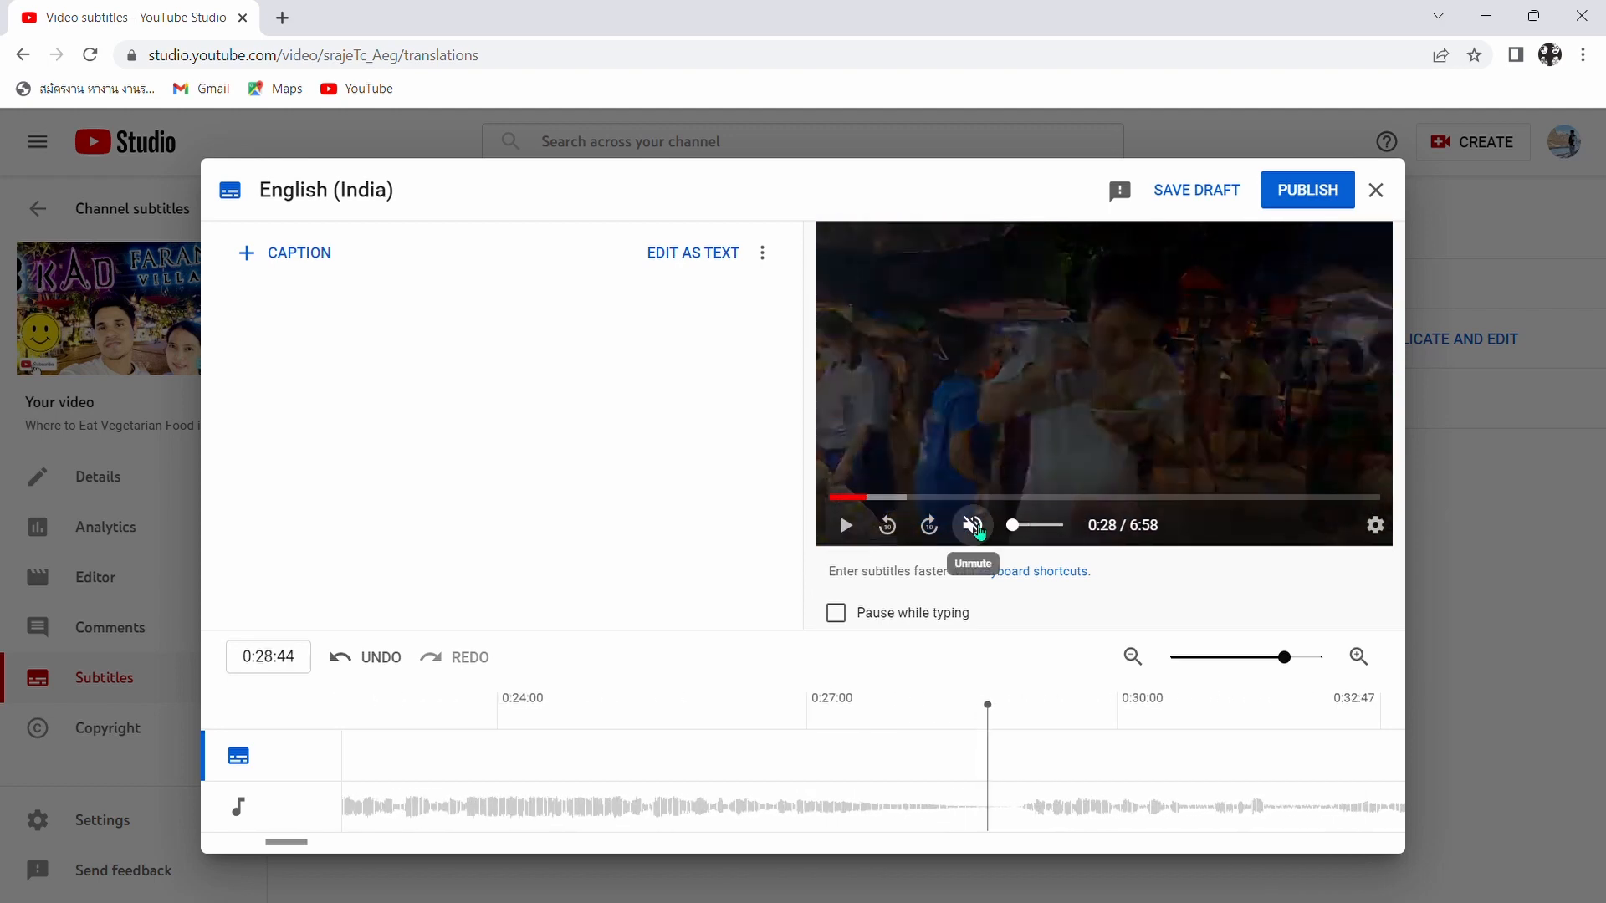
pyautogui.moveTo(1016, 528); pyautogui.dragTo(1022, 528)
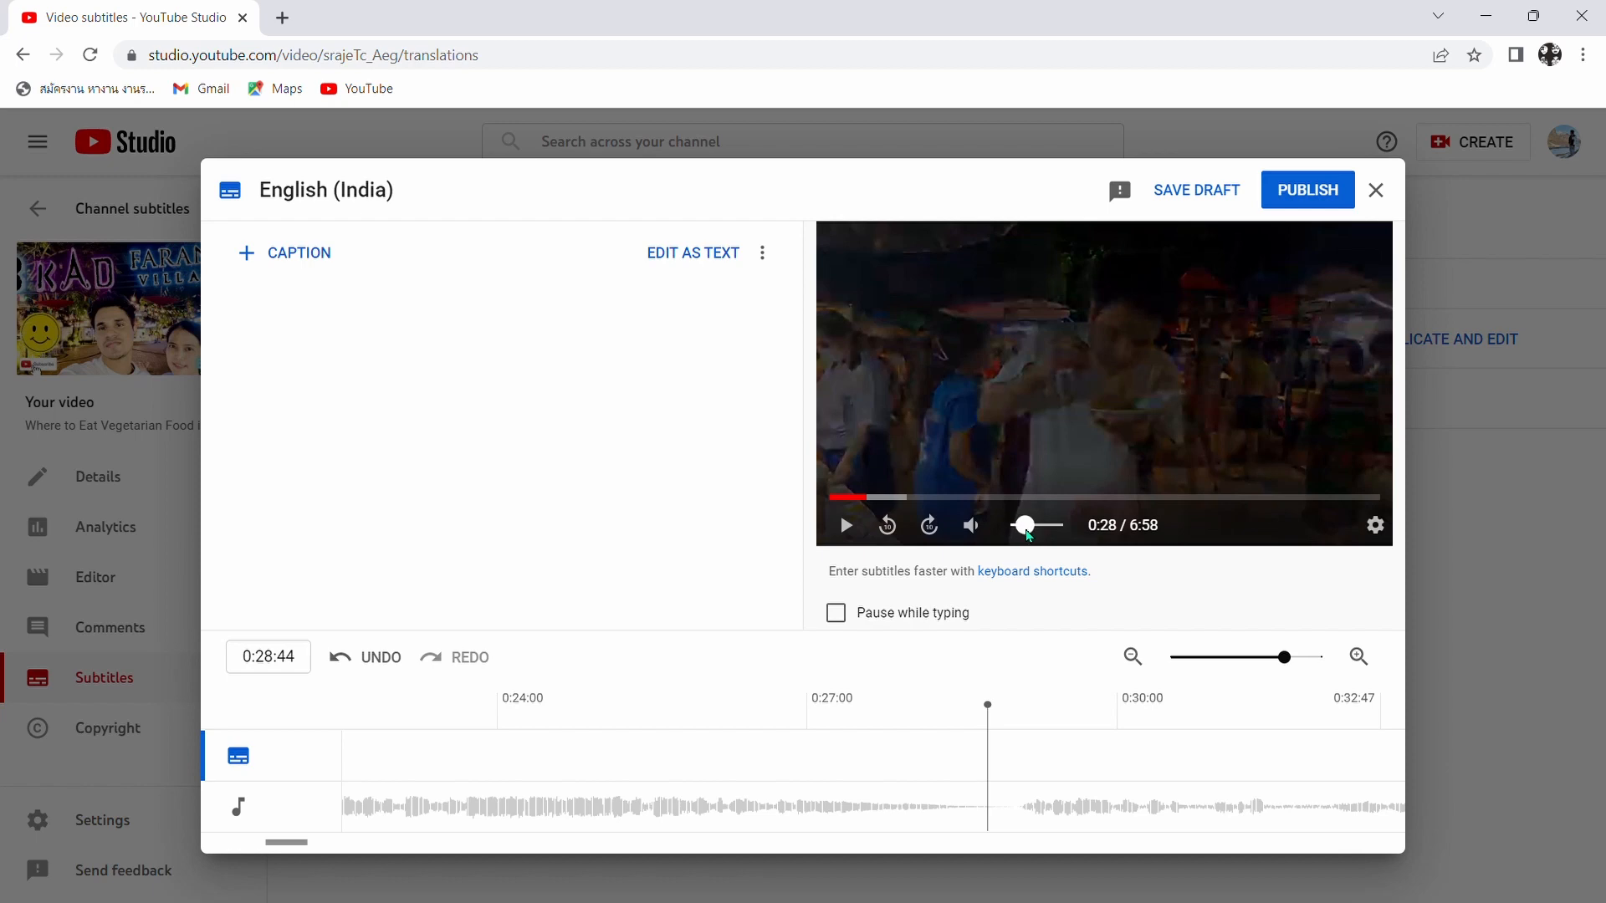
pyautogui.click(849, 532)
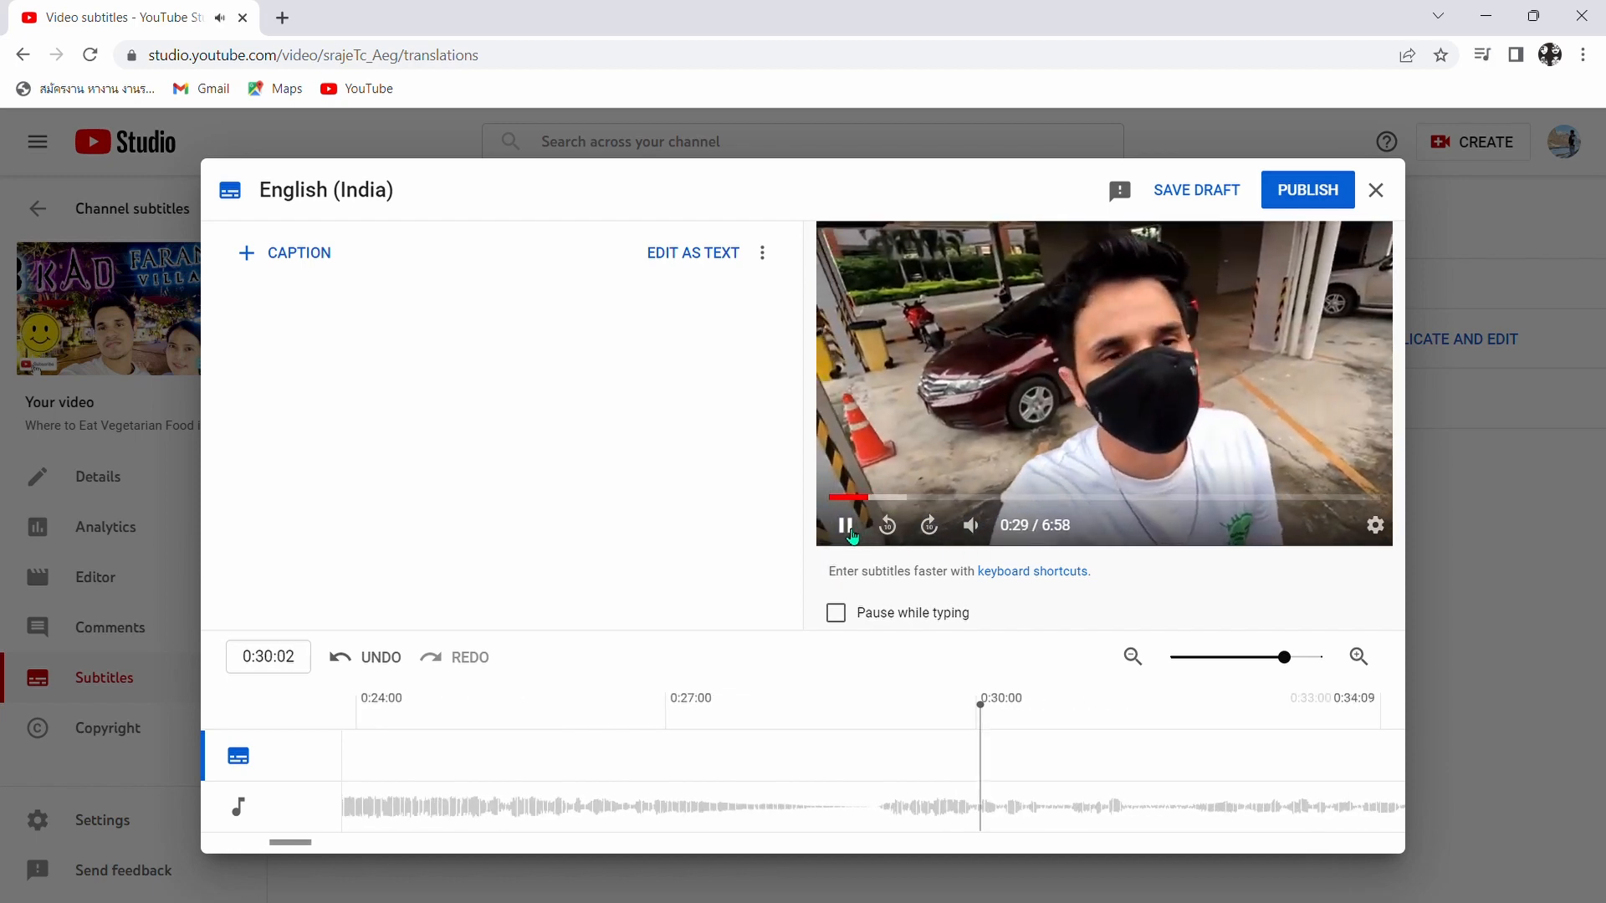
pyautogui.click(846, 527)
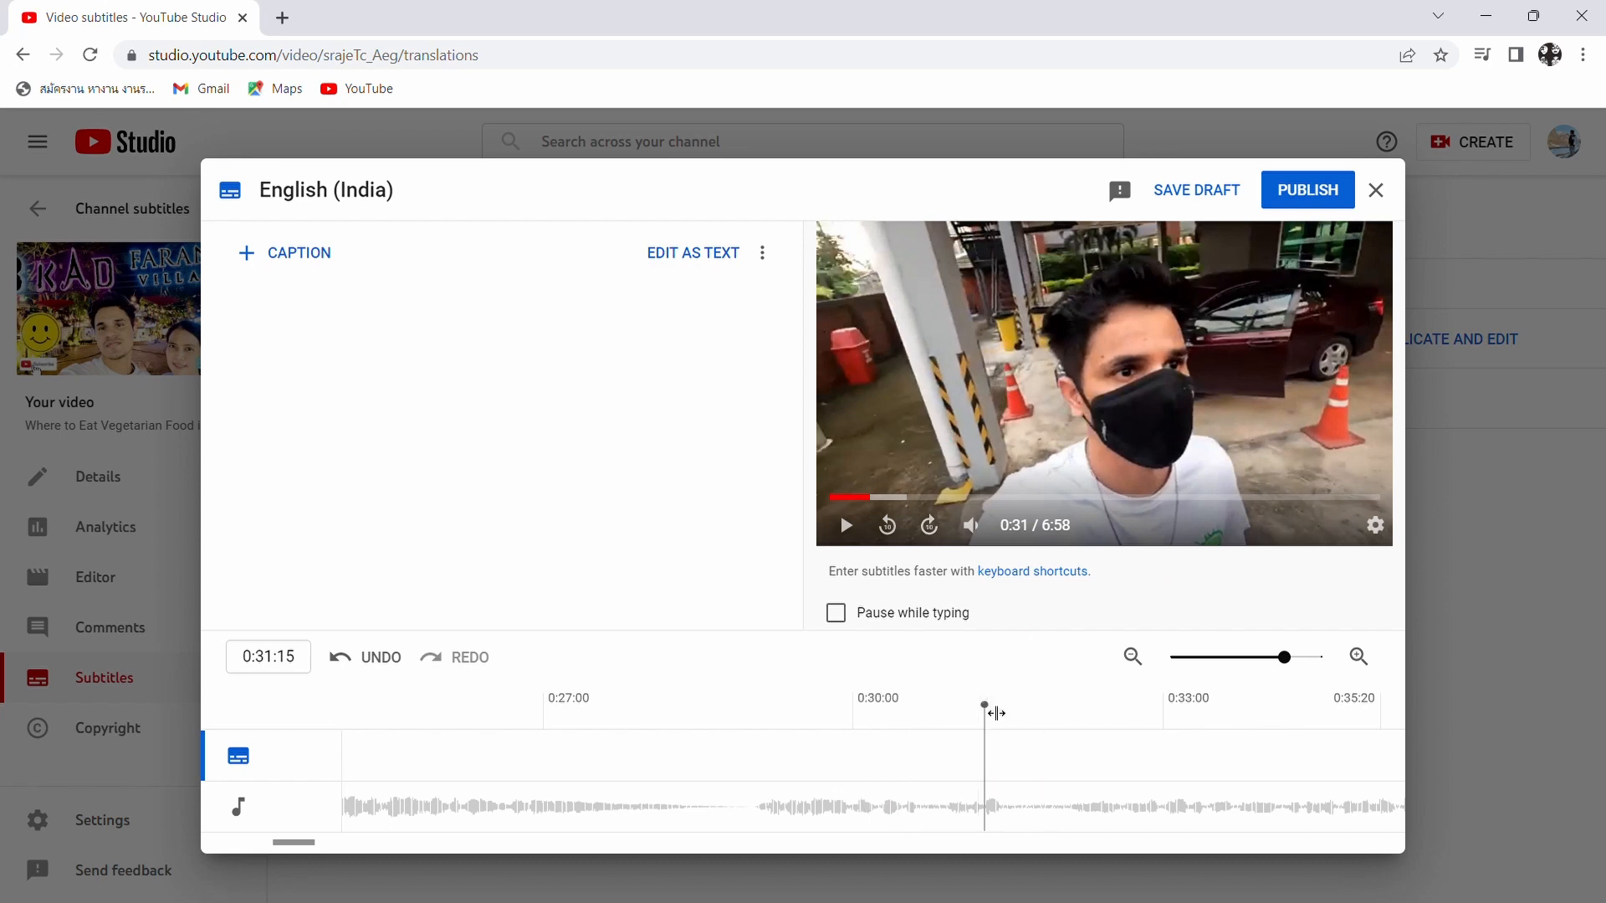
# - Add a caption at 0:29:04 reading "So we are going to a night market"
pyautogui.moveTo(996, 713); pyautogui.dragTo(760, 752)
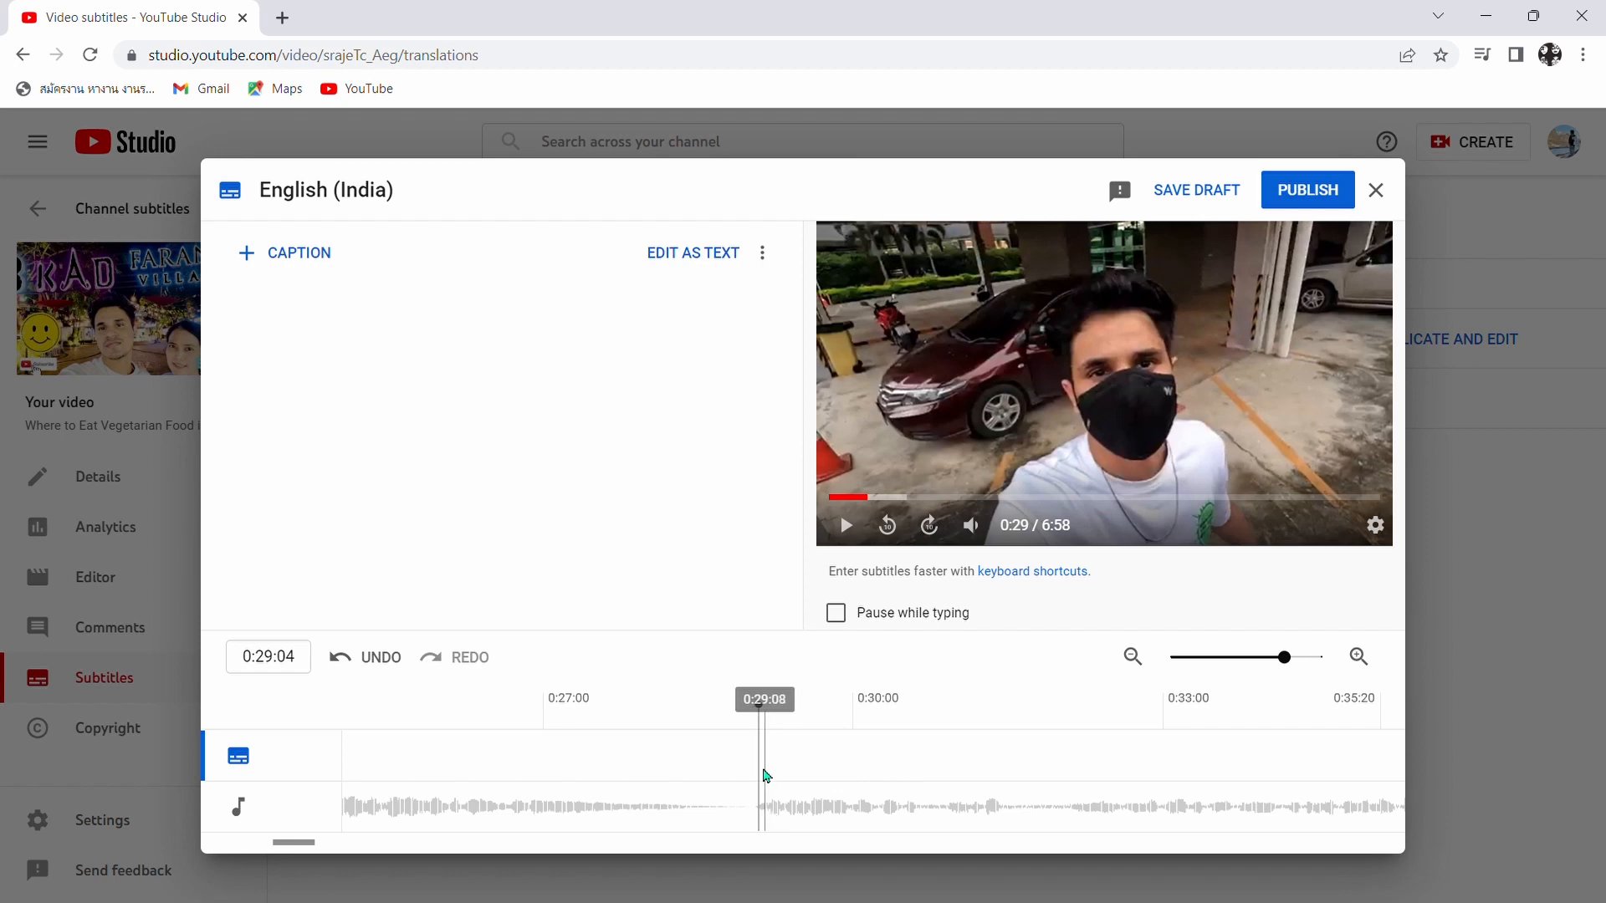
pyautogui.click(300, 255)
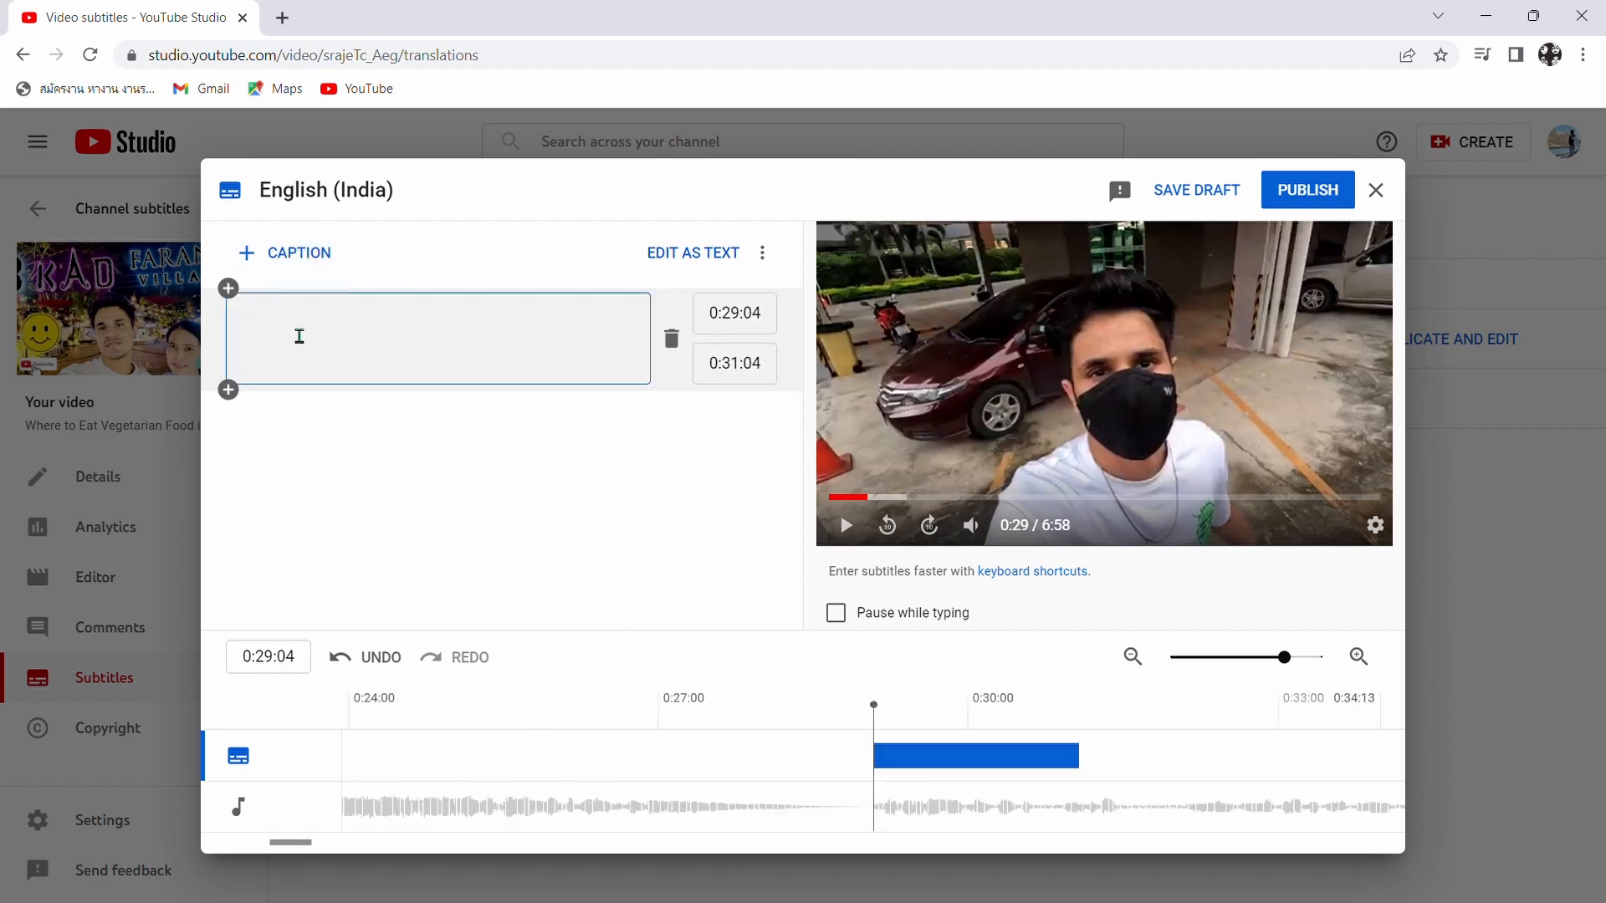
pyautogui.write('S')
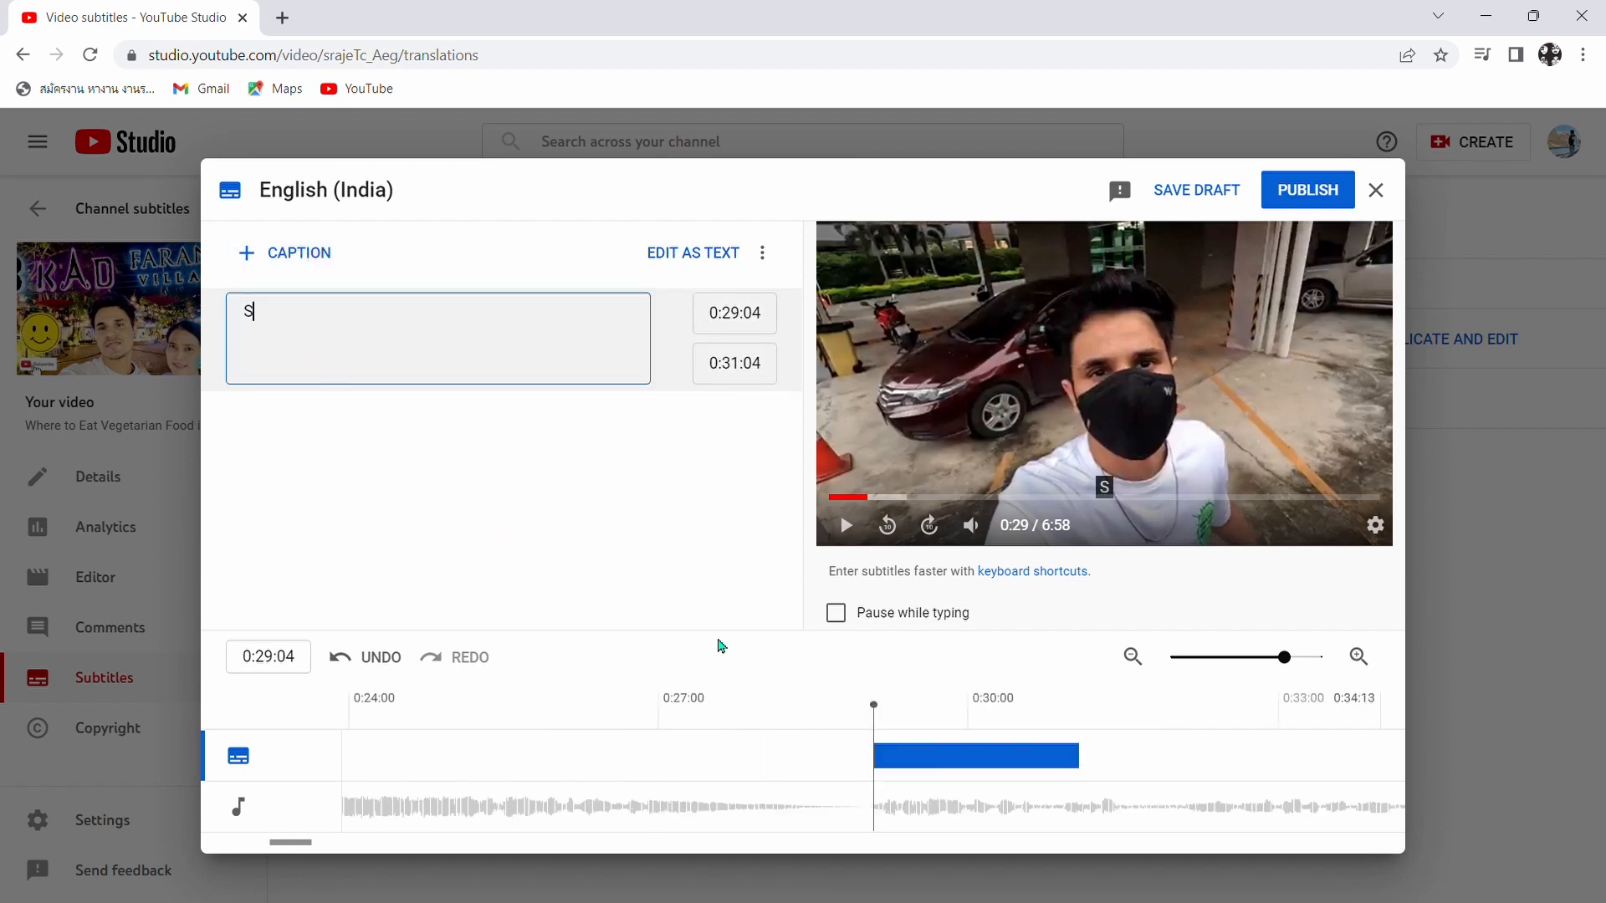
pyautogui.write('o we ar')
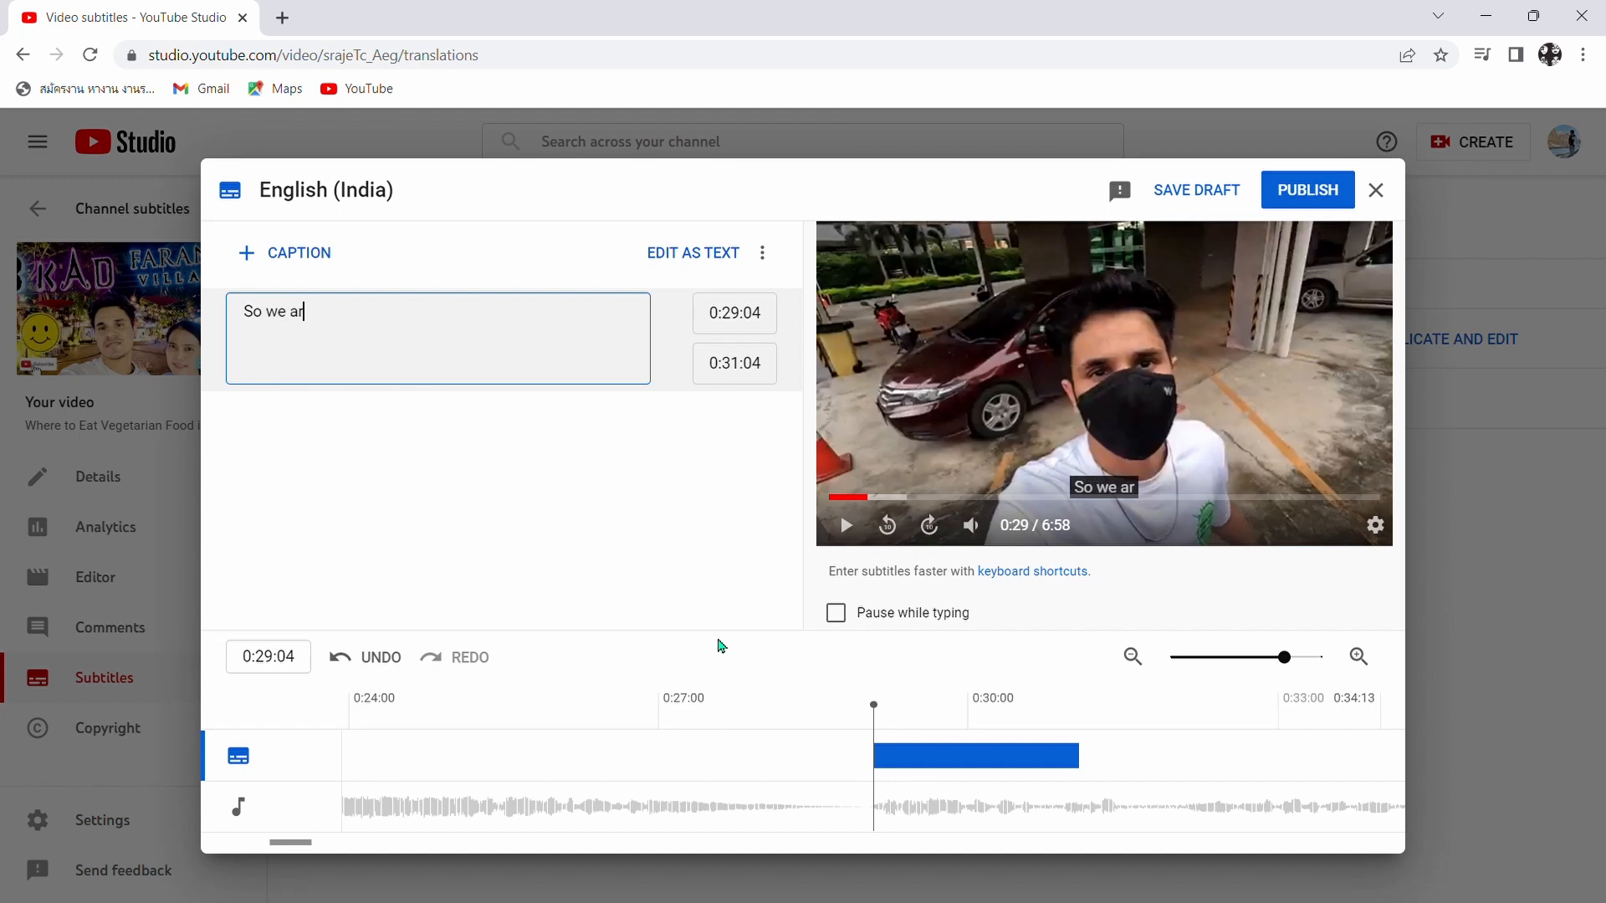
pyautogui.write('e goin')
pyautogui.write('g t')
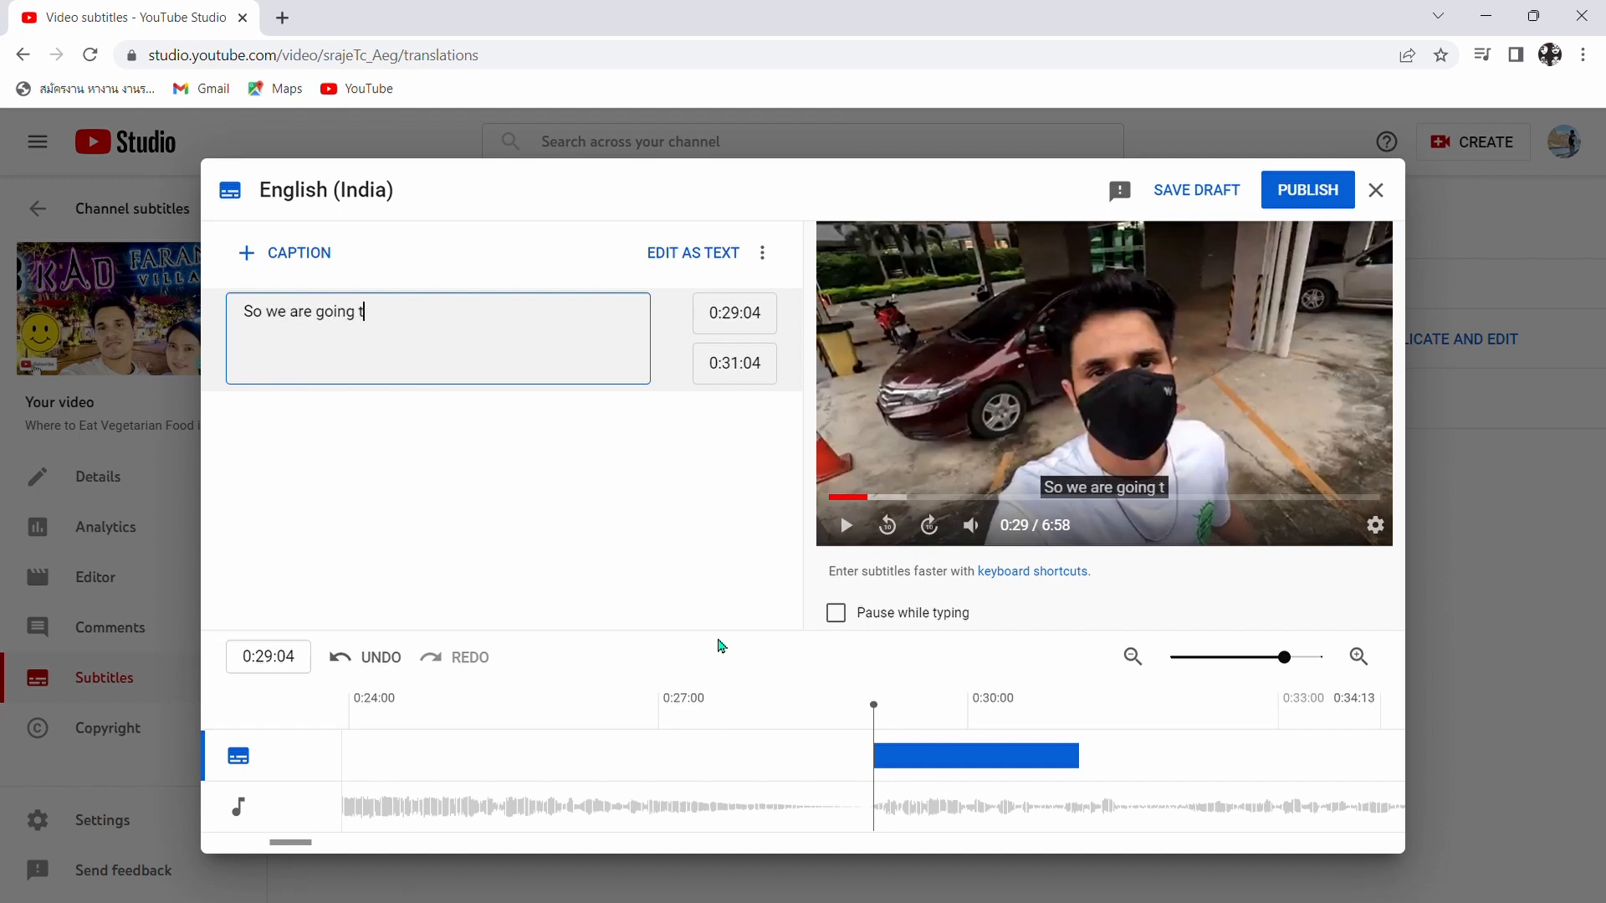
pyautogui.write('o a ')
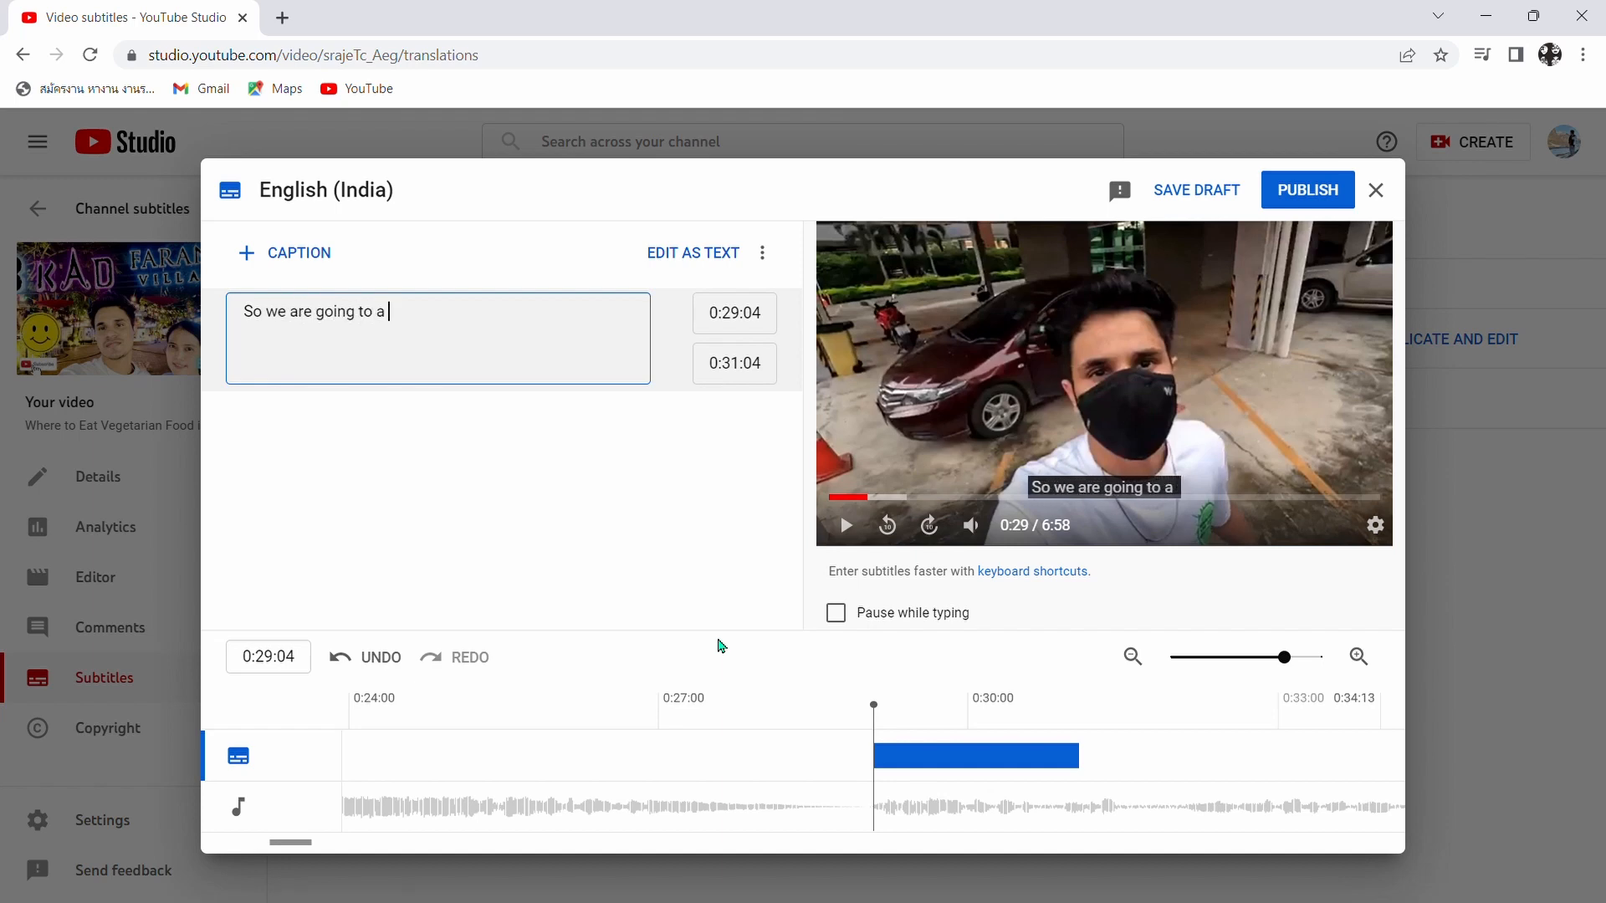
pyautogui.write('night m')
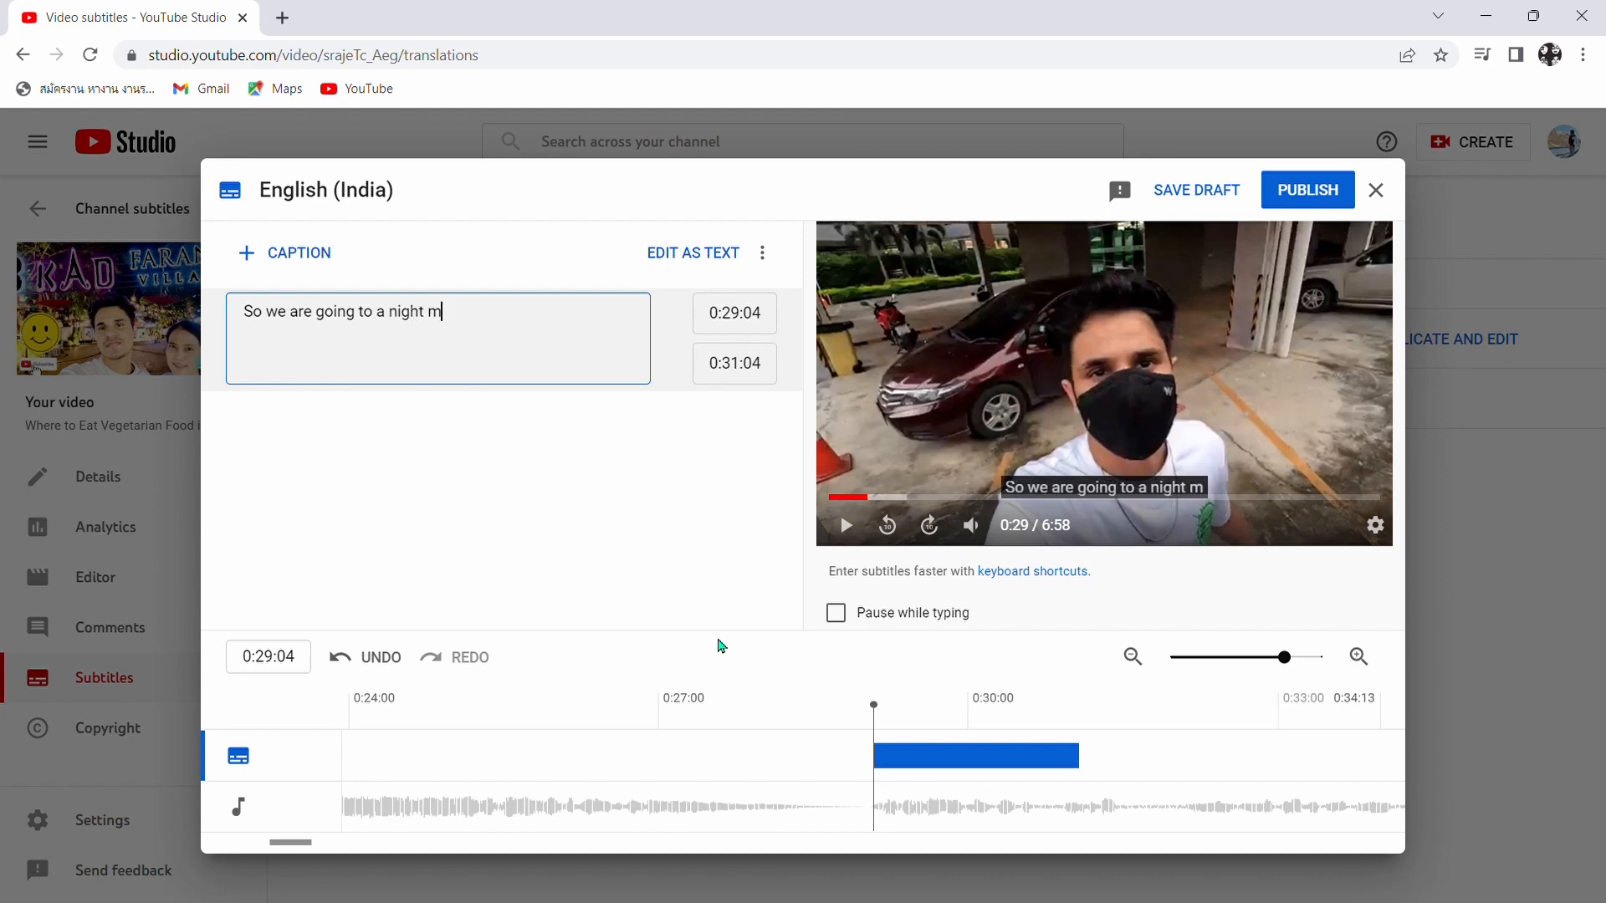
pyautogui.write('arket')
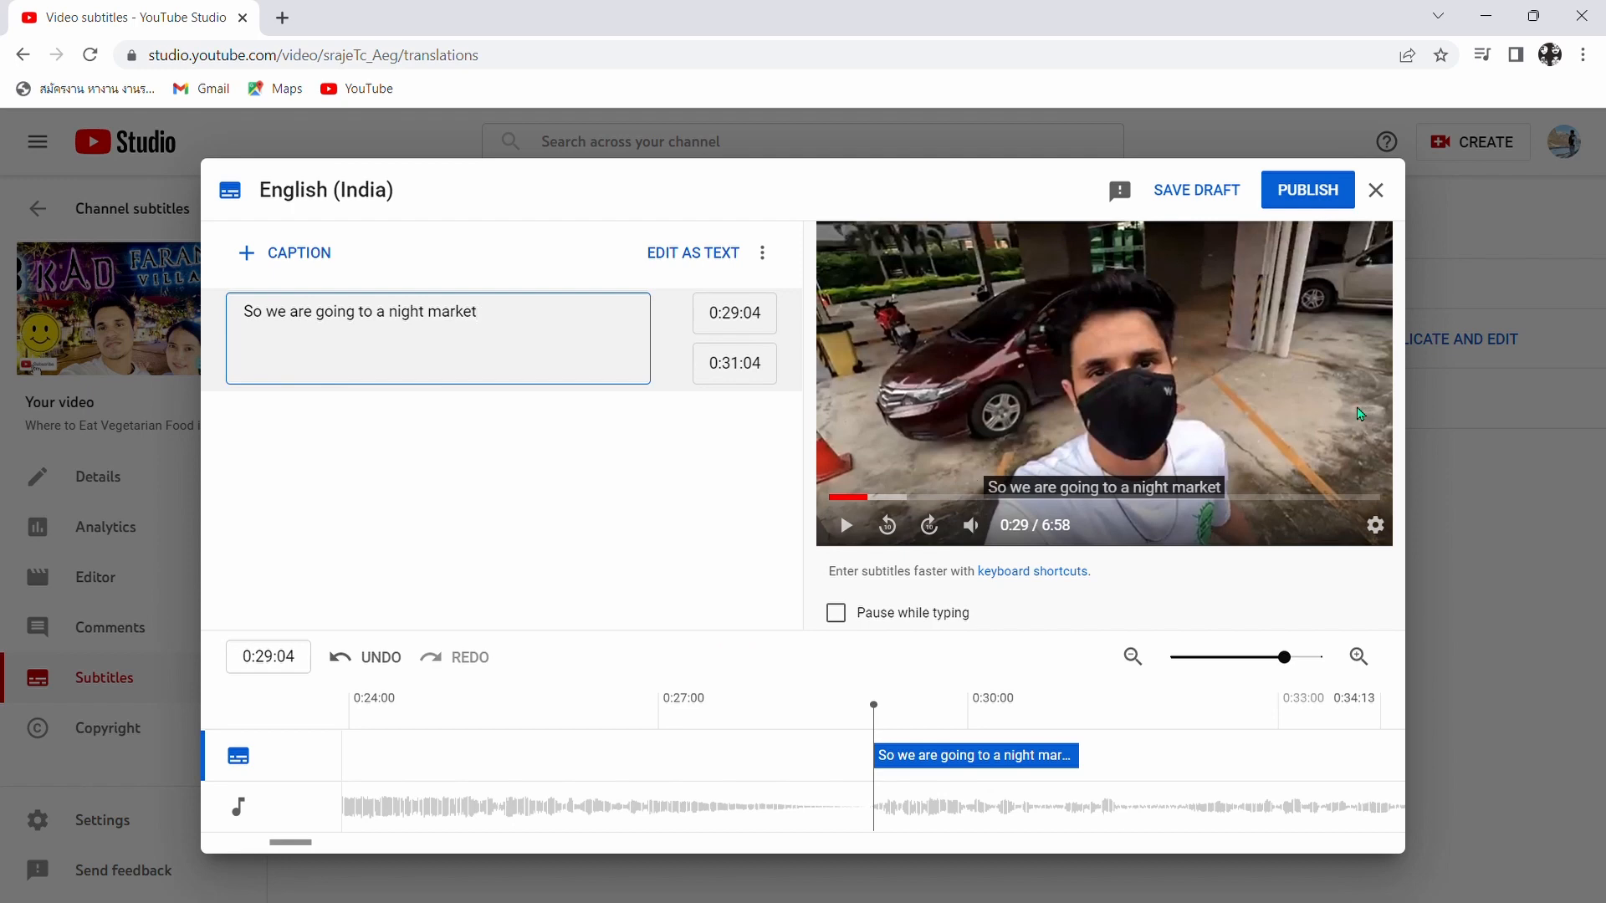
# - Extend the caption at 0:29:04 with the word "with" and the companion's name
pyautogui.moveTo(356, 322)
pyautogui.moveTo(296, 354)
pyautogui.moveTo(550, 348)
pyautogui.write('wi')
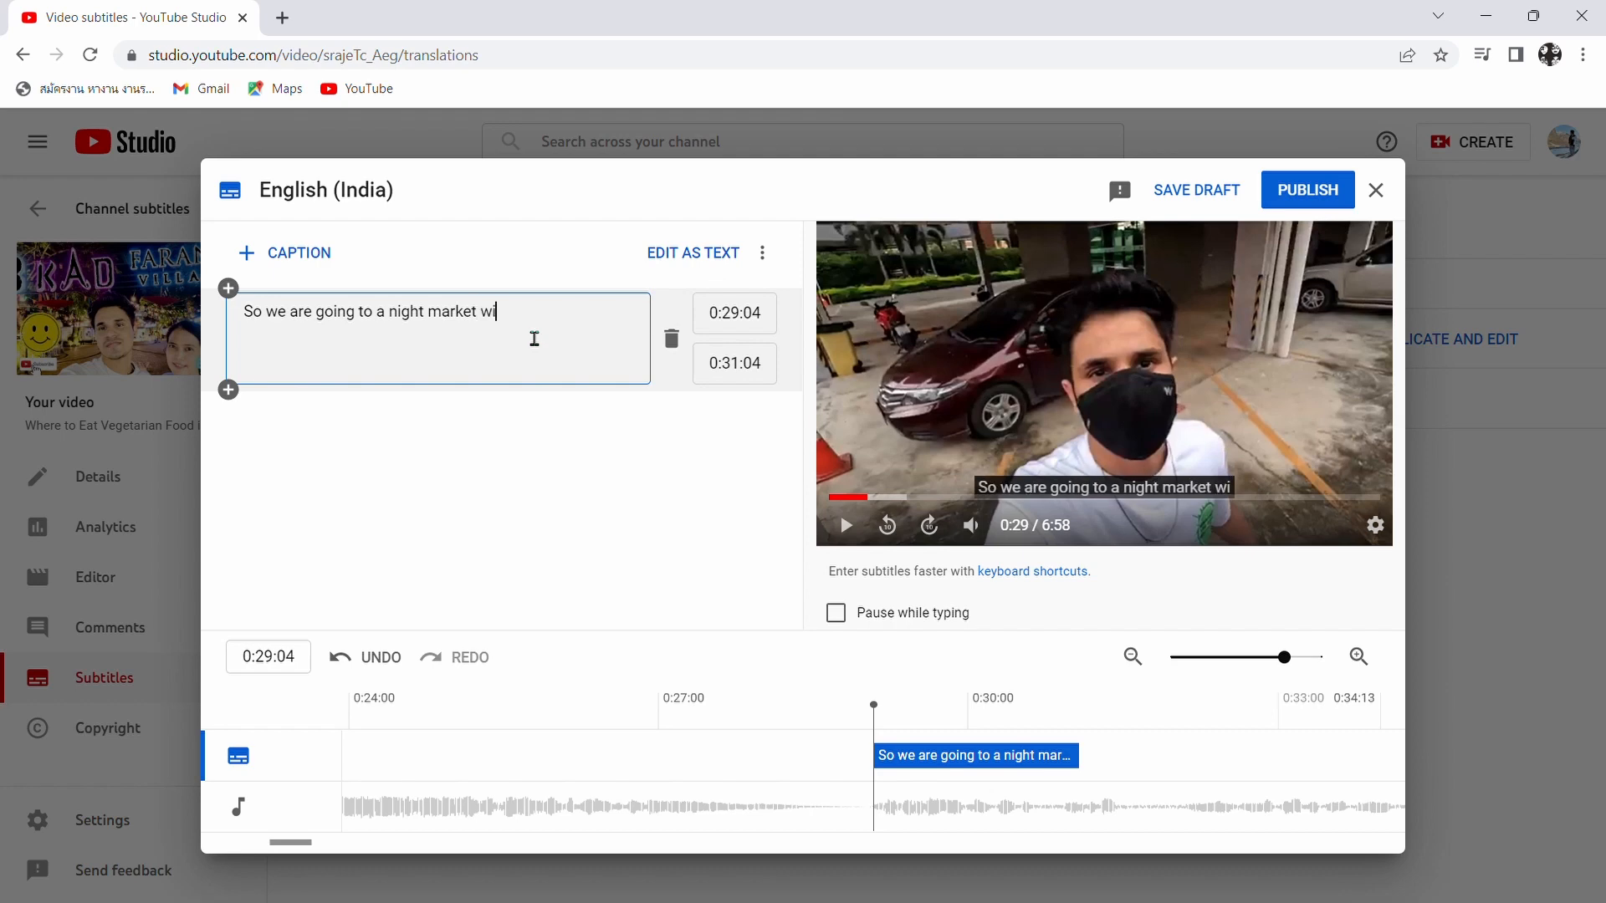
pyautogui.write('th nan')
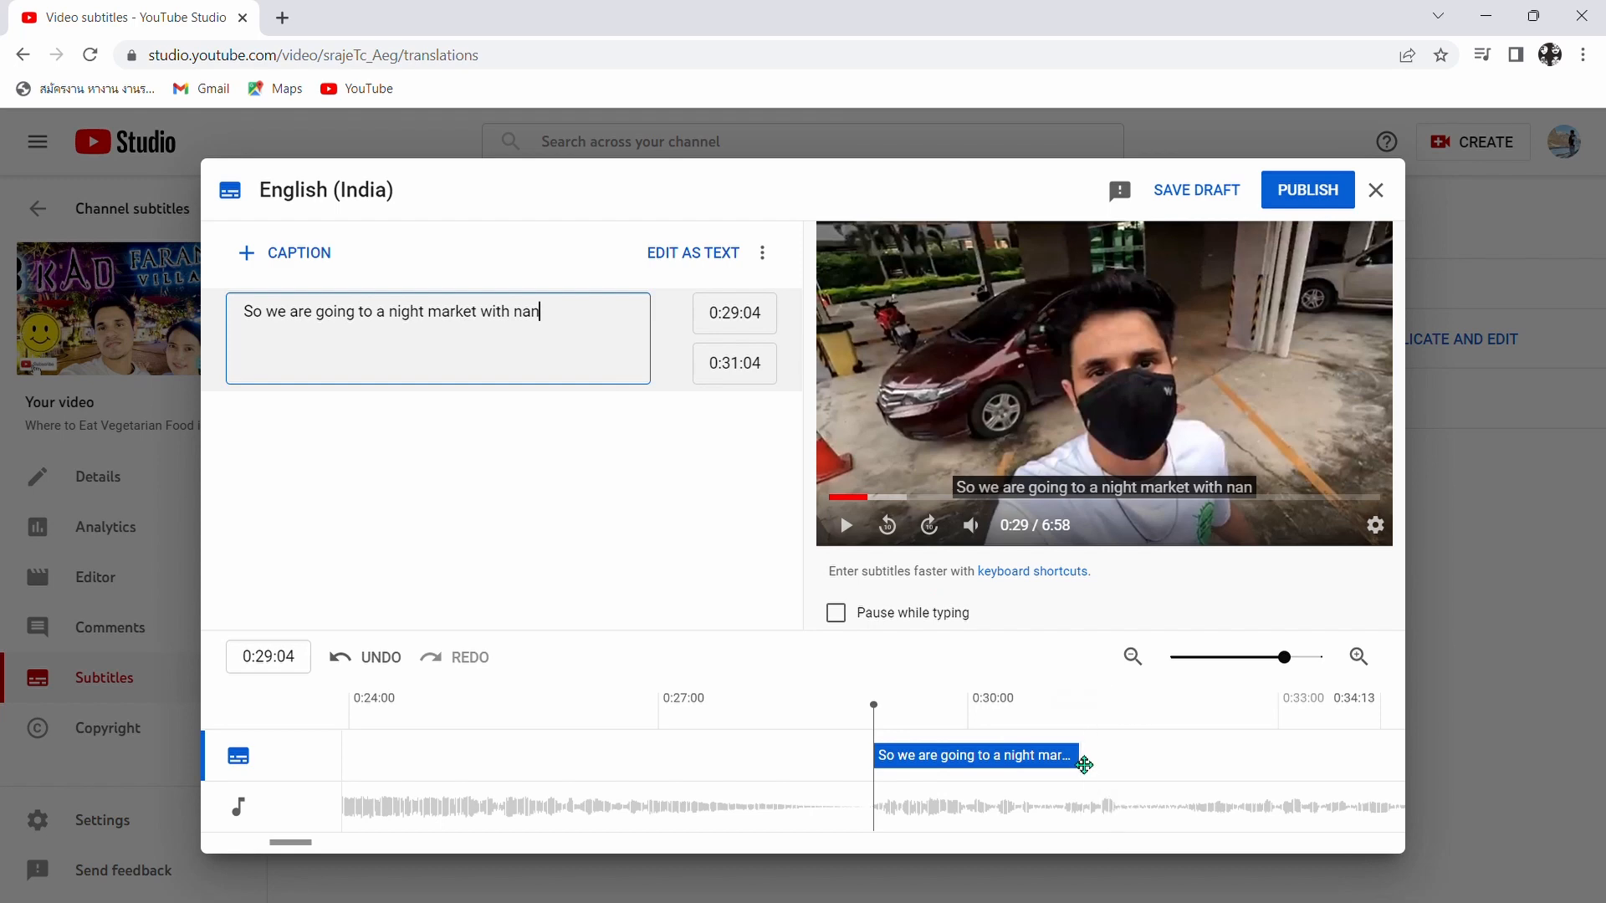
# - Extend the caption at 0:29:04 so that it ends at 0:31:24, and play the video from about 0:28 to 0:33
pyautogui.moveTo(1090, 758); pyautogui.dragTo(1121, 760)
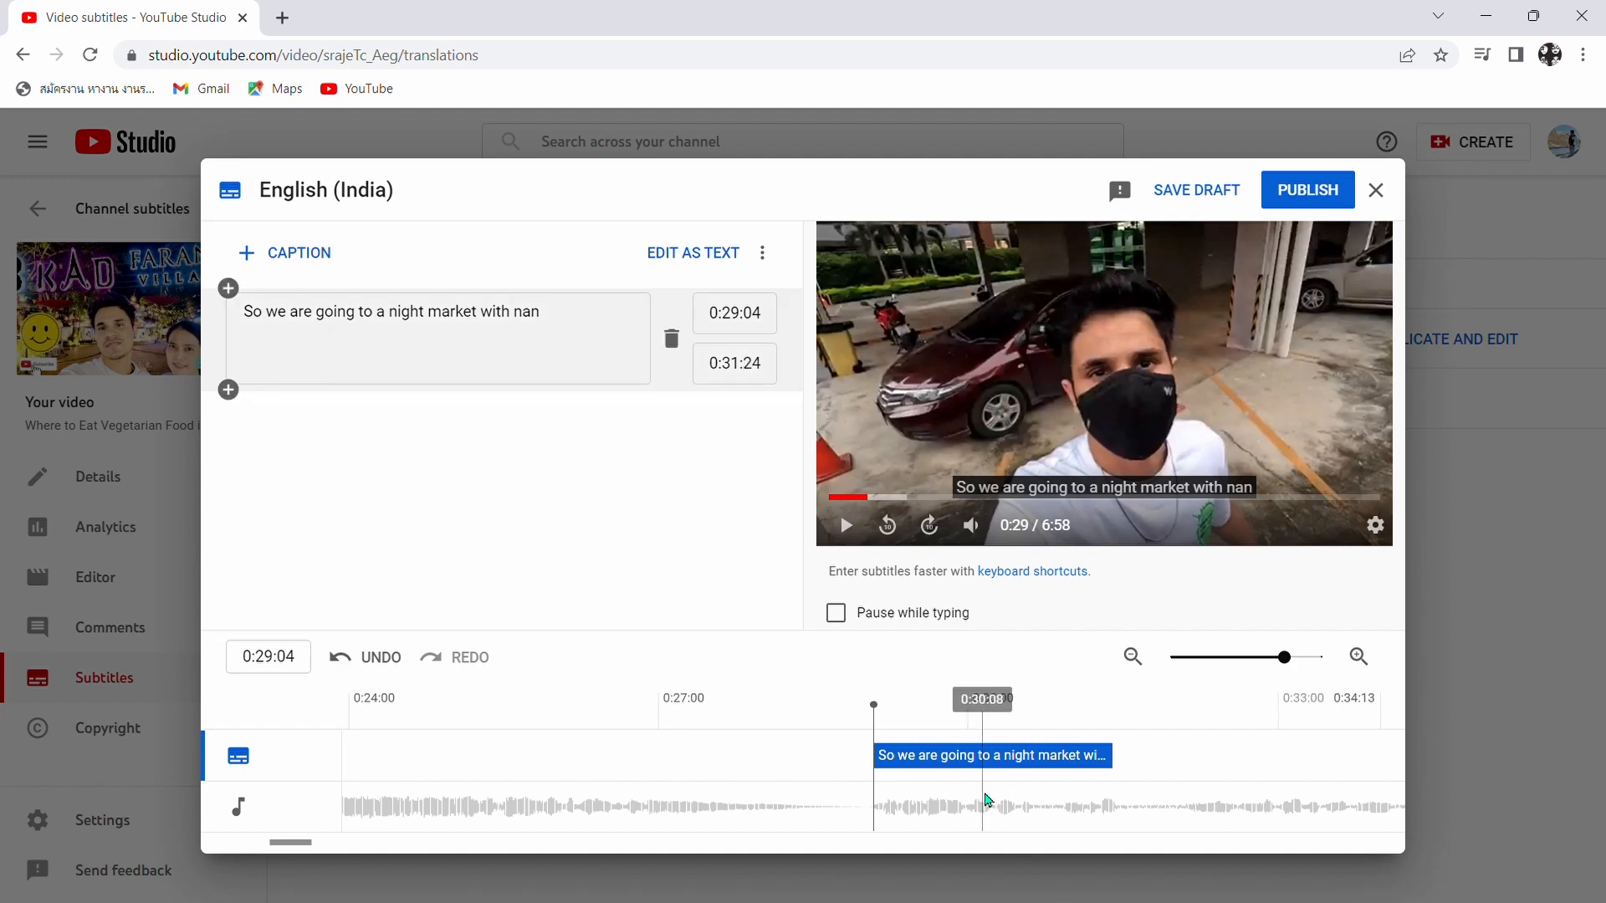
pyautogui.moveTo(948, 764)
pyautogui.mouseDown()
pyautogui.moveTo(1090, 776)
pyautogui.moveTo(648, 777)
pyautogui.moveTo(1050, 783)
pyautogui.moveTo(942, 785)
pyautogui.mouseUp()
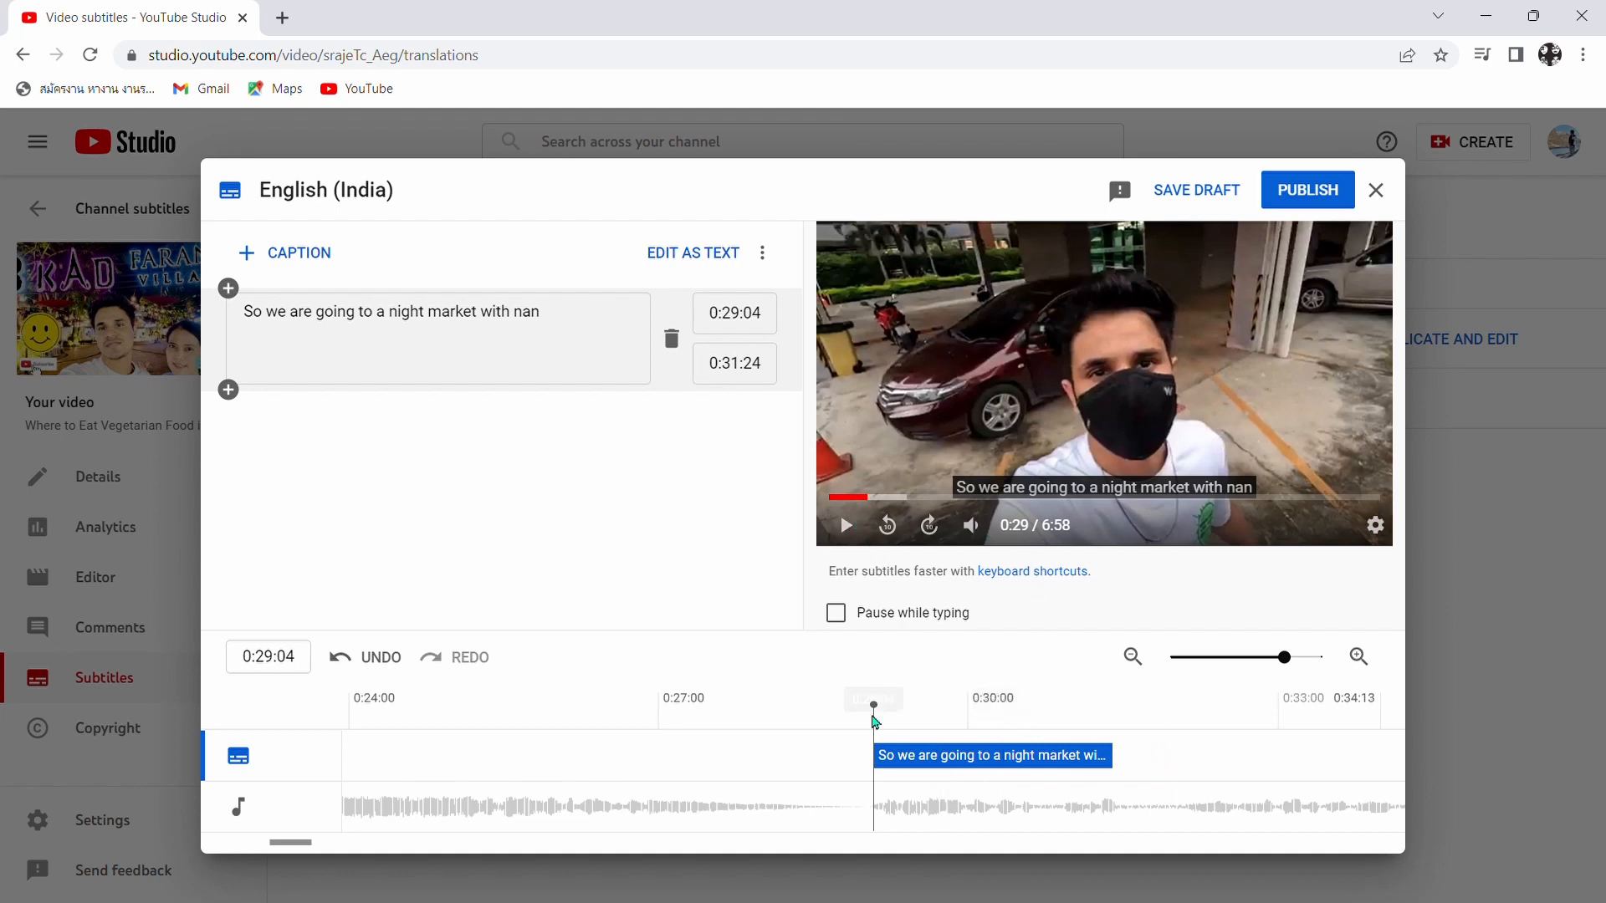
pyautogui.moveTo(876, 712); pyautogui.dragTo(829, 710)
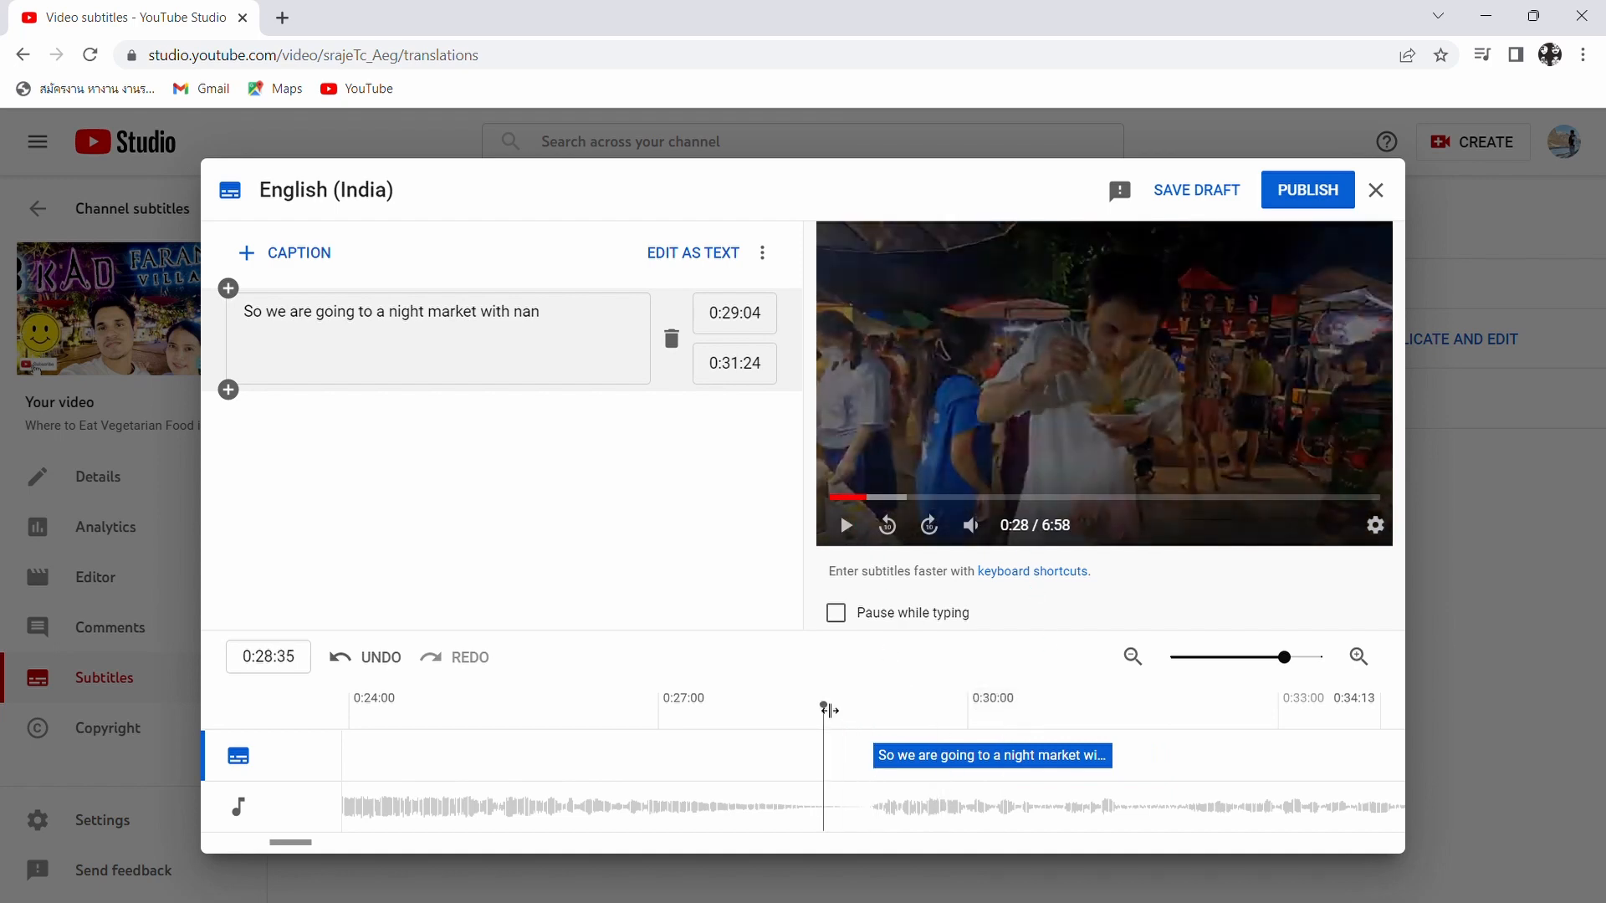
pyautogui.click(848, 531)
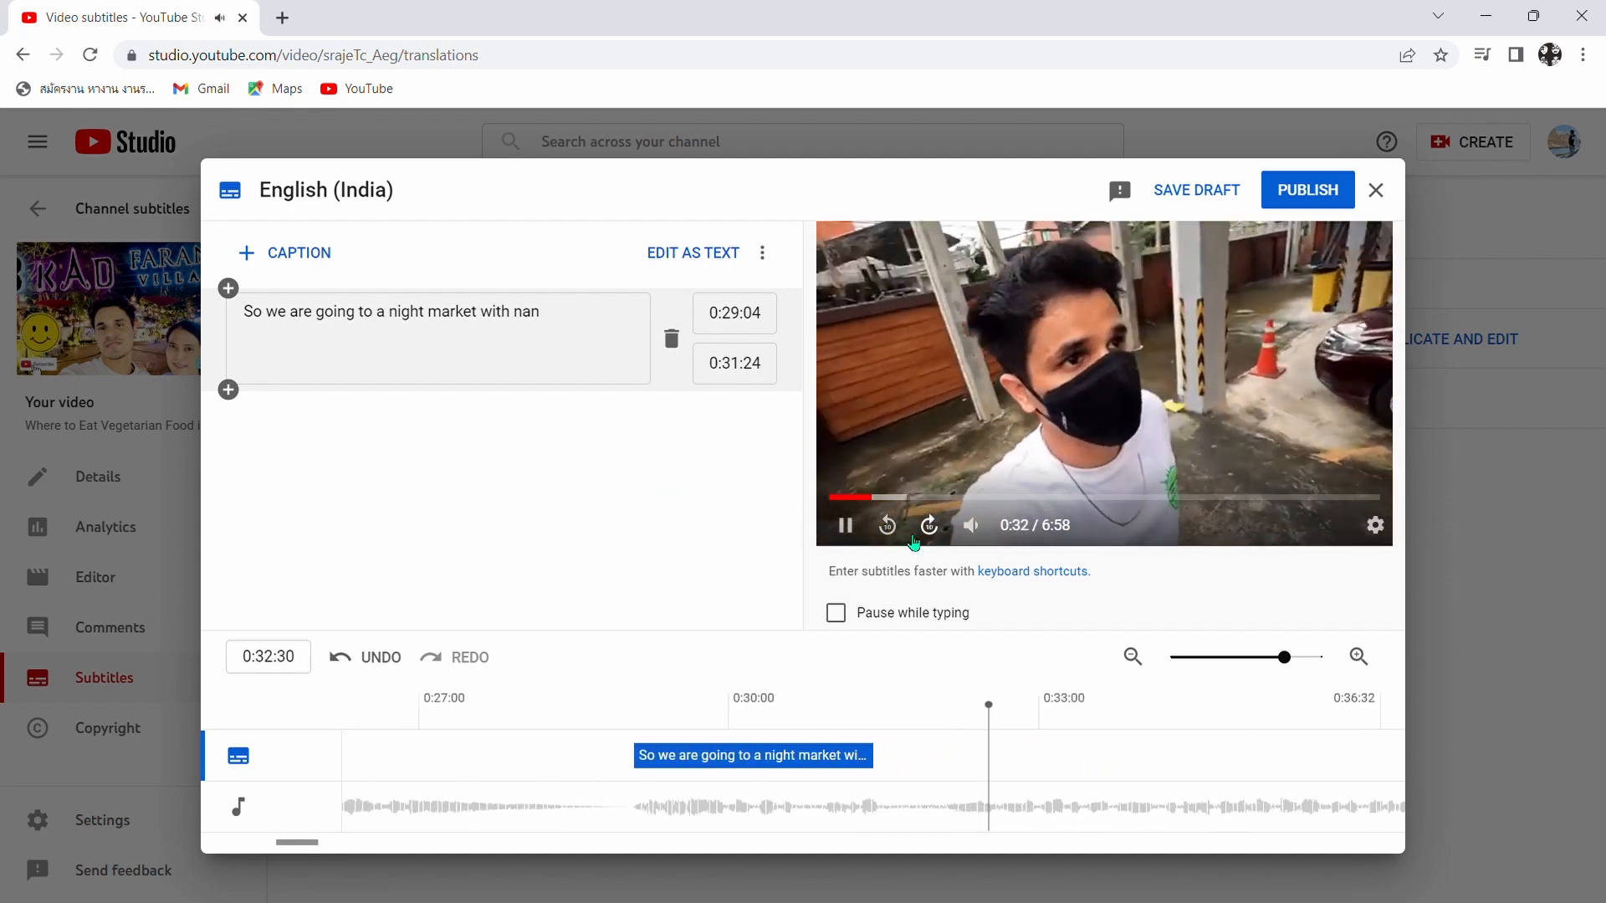
pyautogui.click(859, 529)
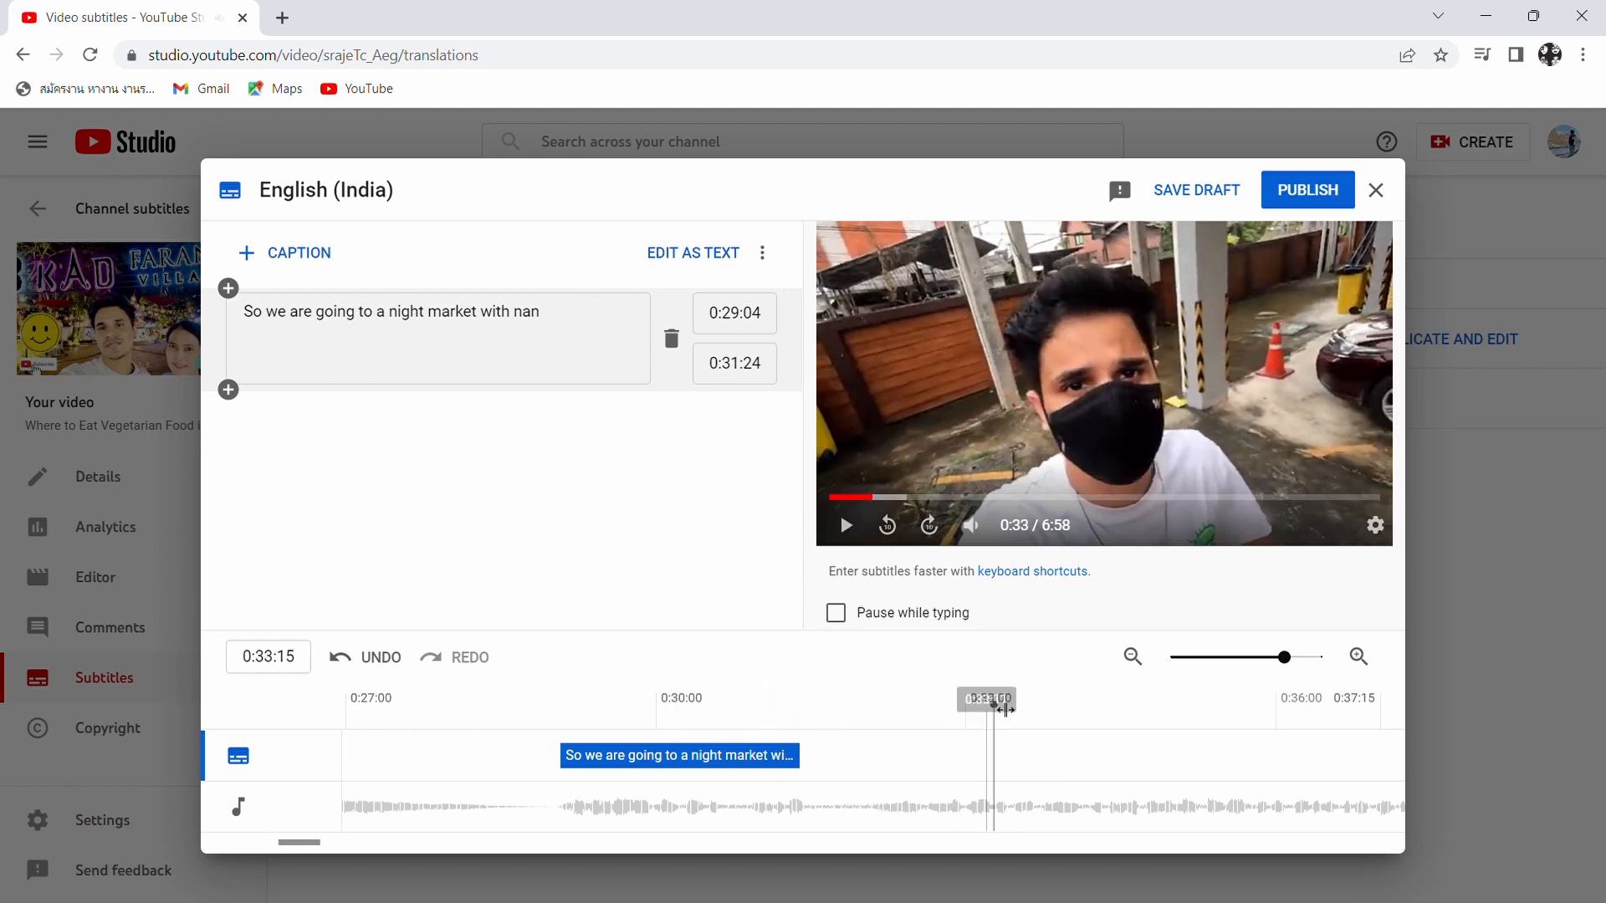
# - Add a run of consecutive empty two-second captions starting at 0:32:04
pyautogui.moveTo(998, 709); pyautogui.dragTo(882, 731)
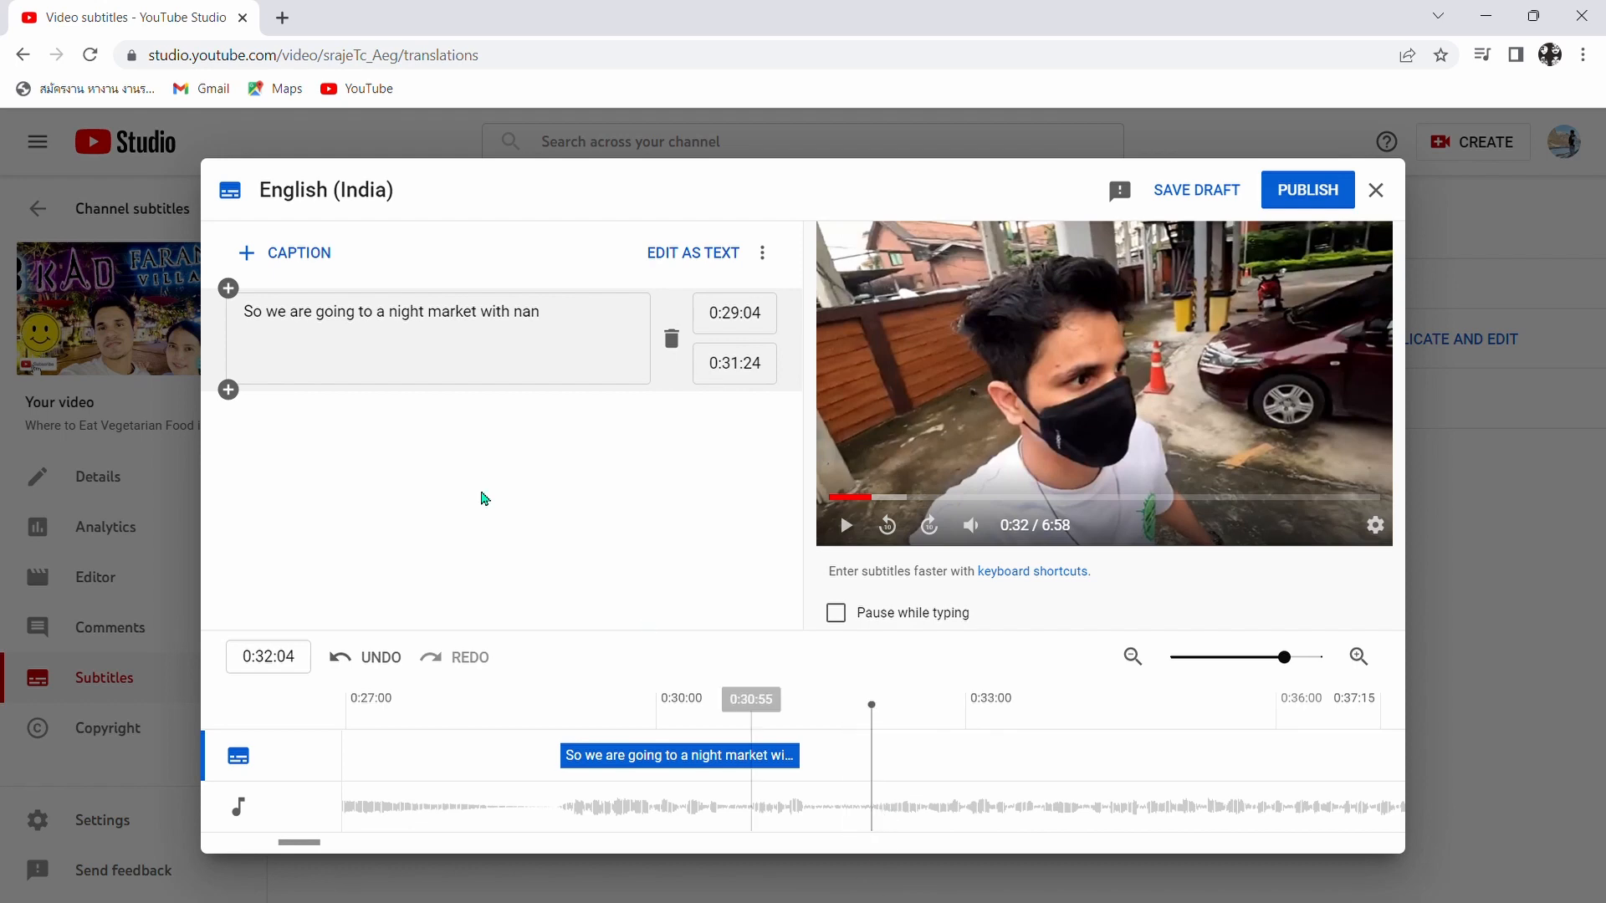
pyautogui.click(299, 257)
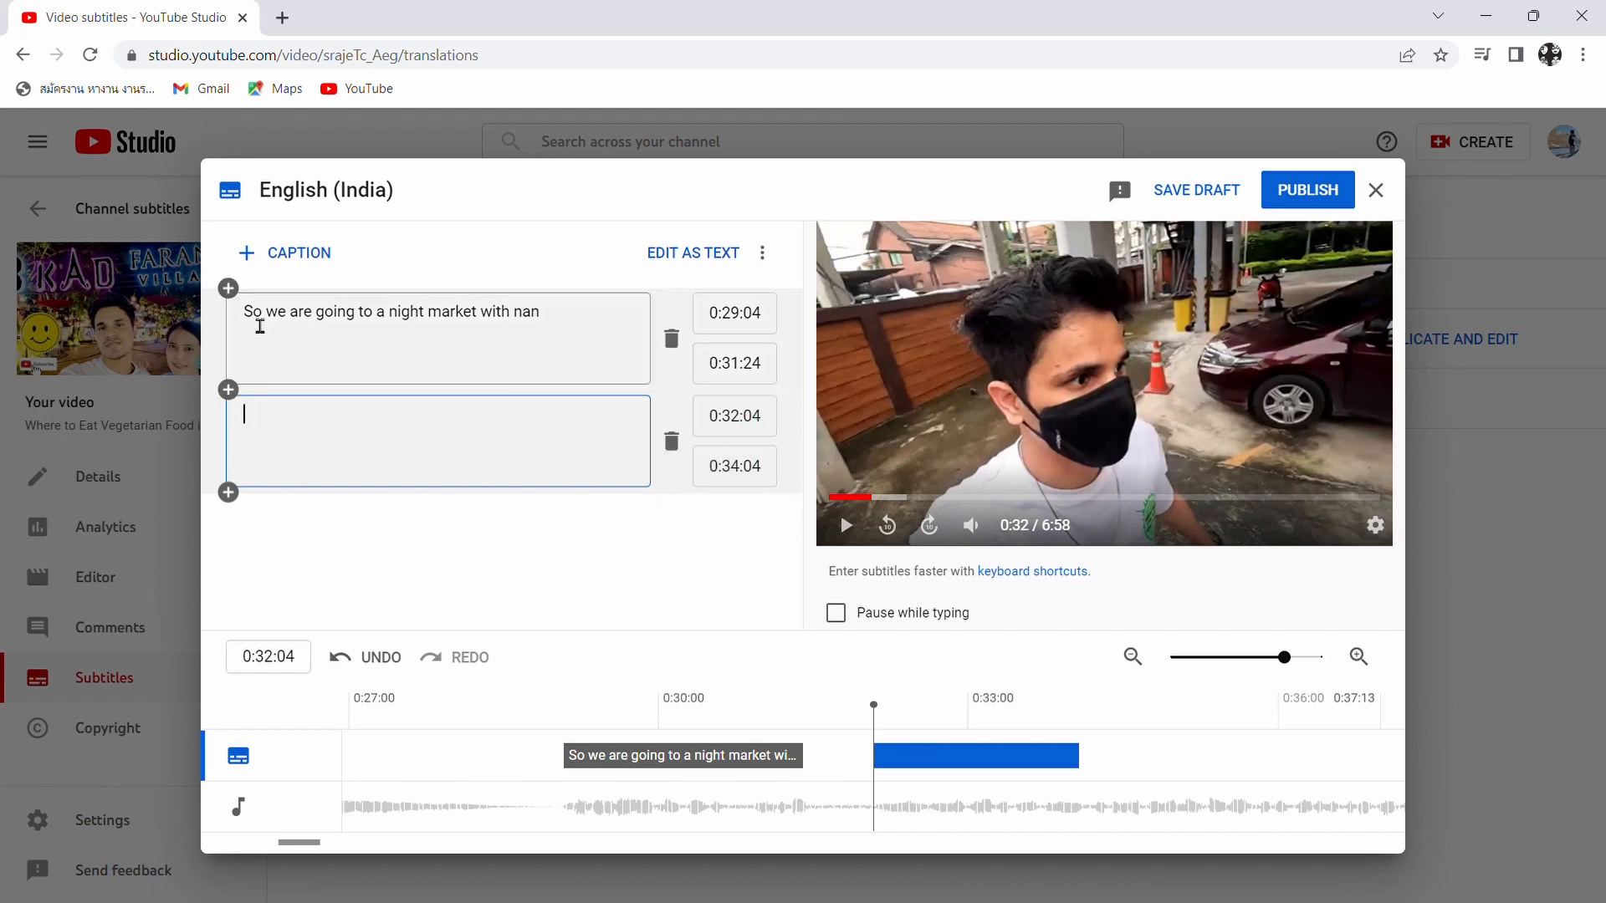
pyautogui.click(300, 254)
pyautogui.click(300, 253)
pyautogui.click(301, 253)
pyautogui.click(300, 253)
pyautogui.click(300, 253)
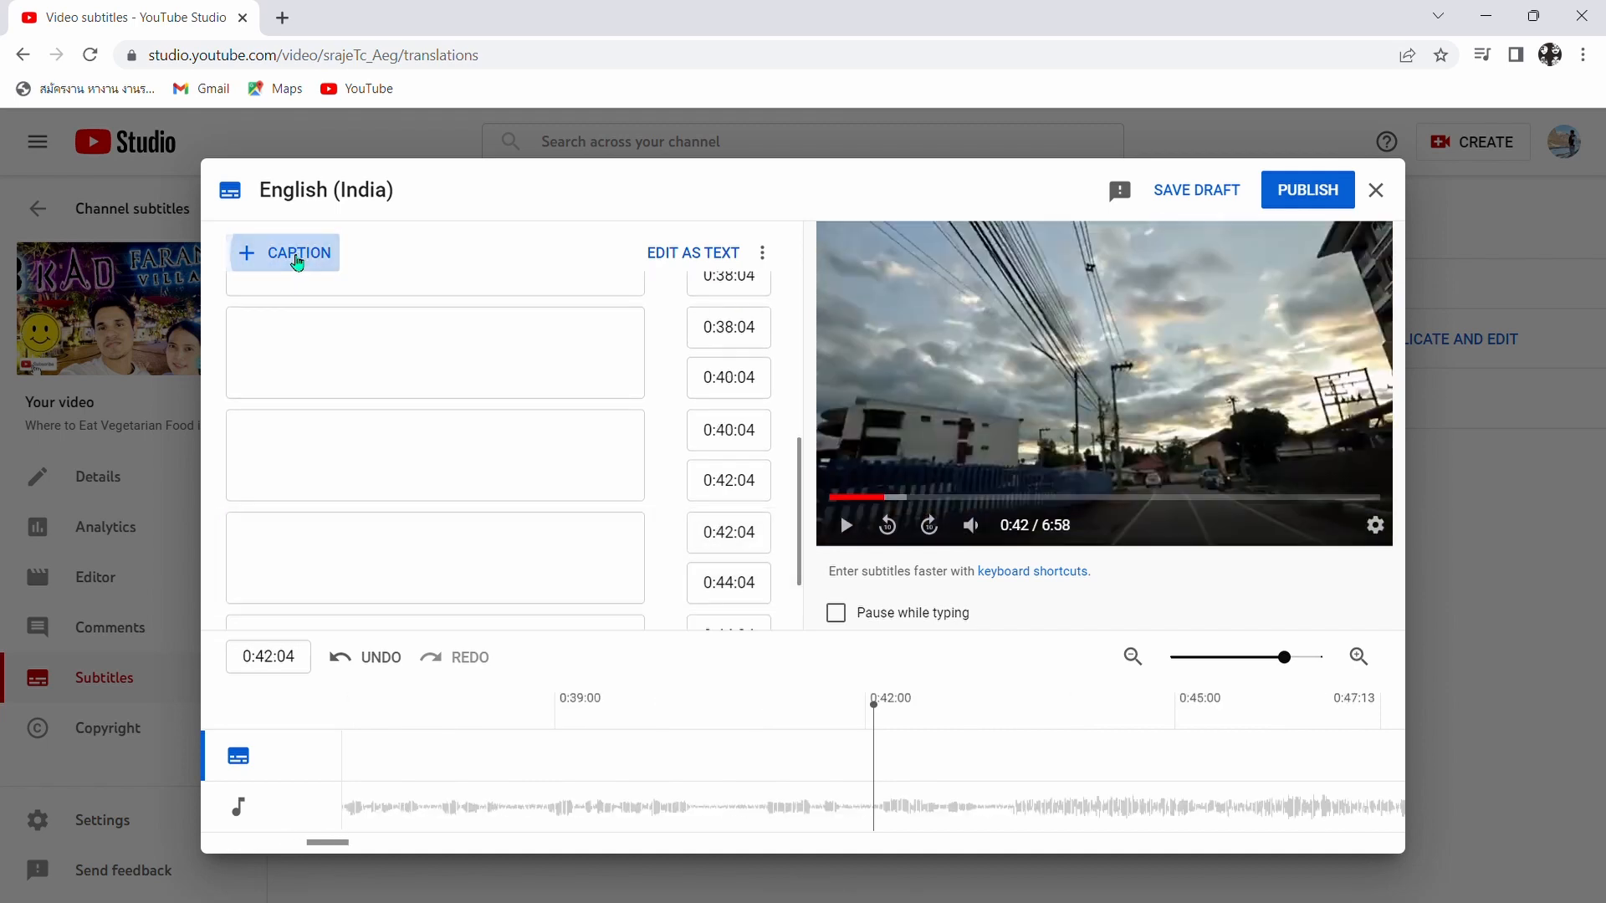
pyautogui.click(301, 254)
# - Delete all the empty captions, keeping only the night market caption at 0:29:04
pyautogui.click(666, 558)
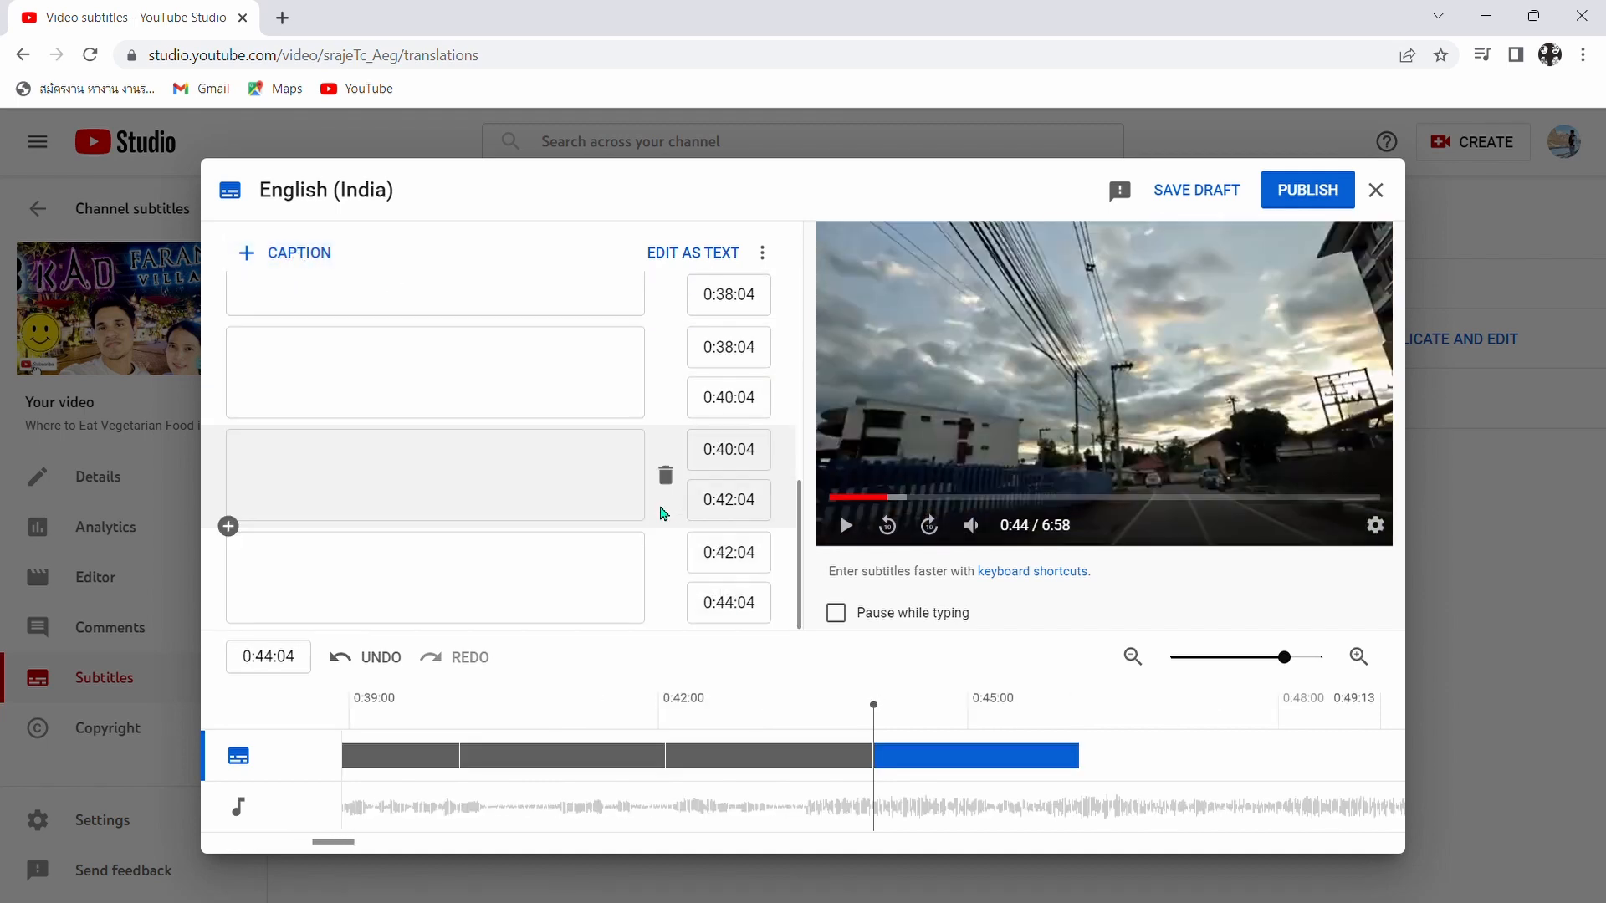
pyautogui.click(669, 412)
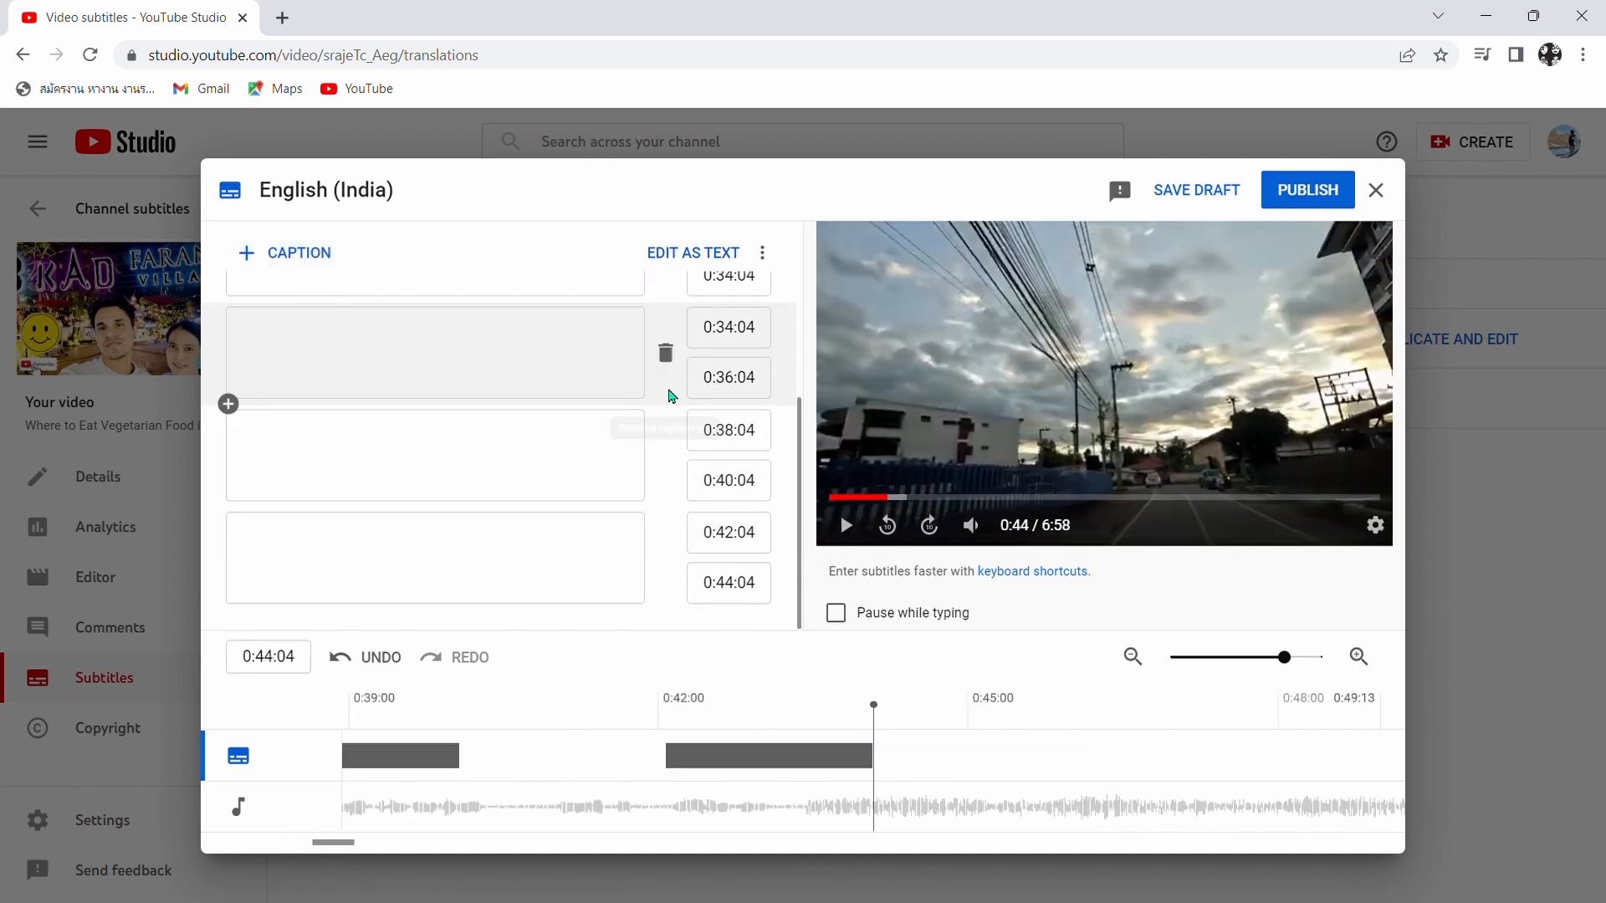
pyautogui.click(674, 363)
pyautogui.click(675, 358)
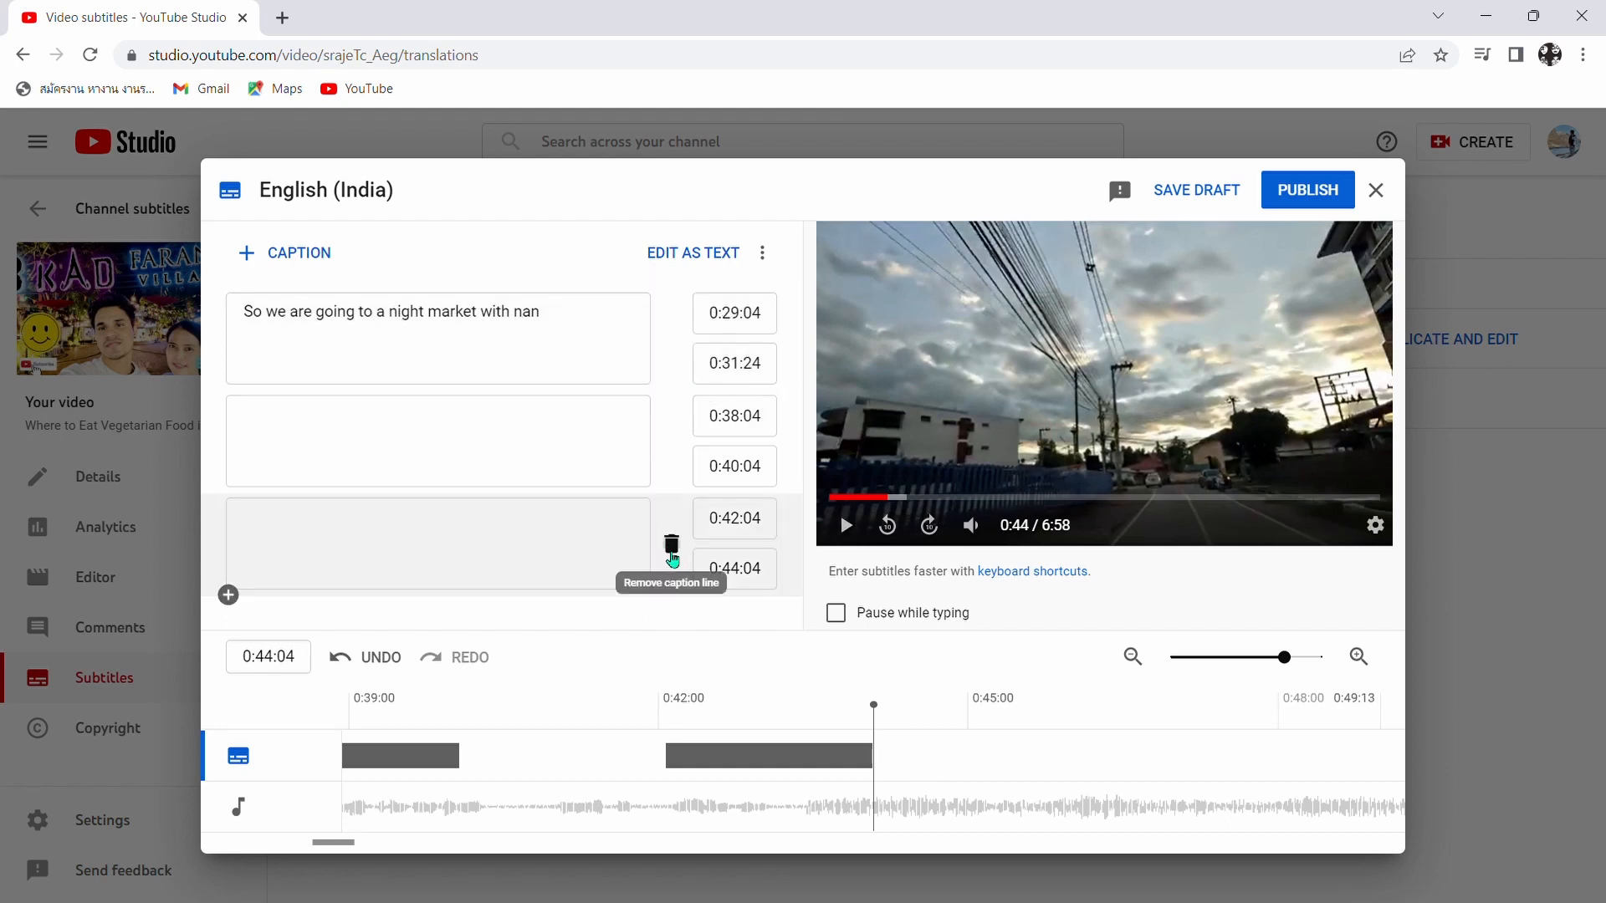
pyautogui.click(667, 545)
pyautogui.click(672, 447)
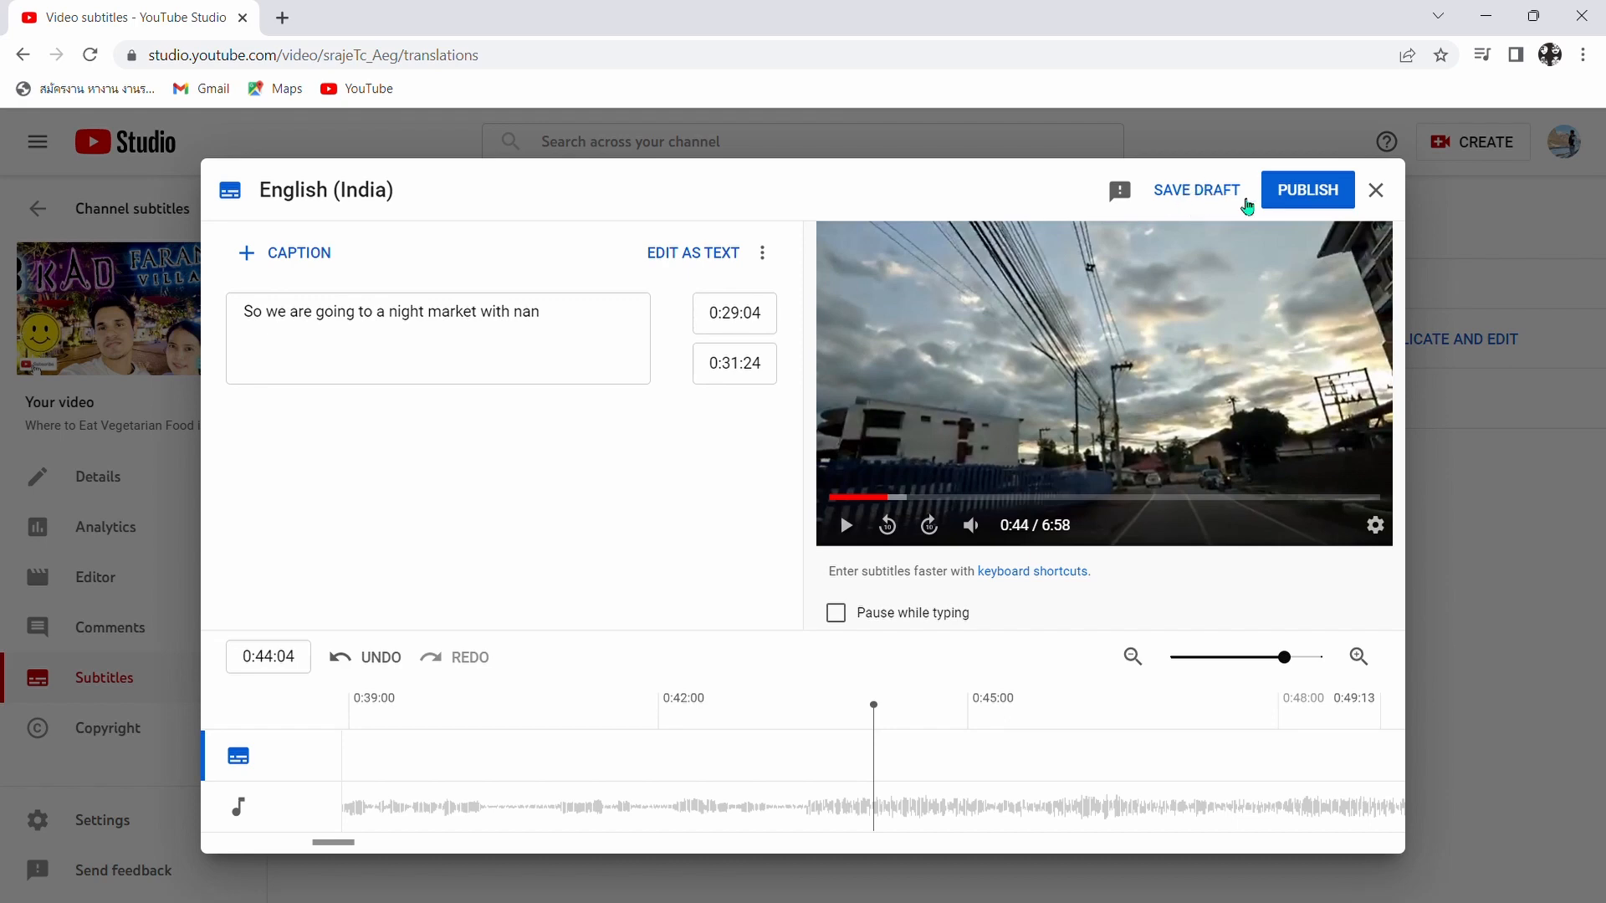
# - Publish the English (India) subtitles, and view the form for adding a translated title and description without filling it in
pyautogui.click(1316, 193)
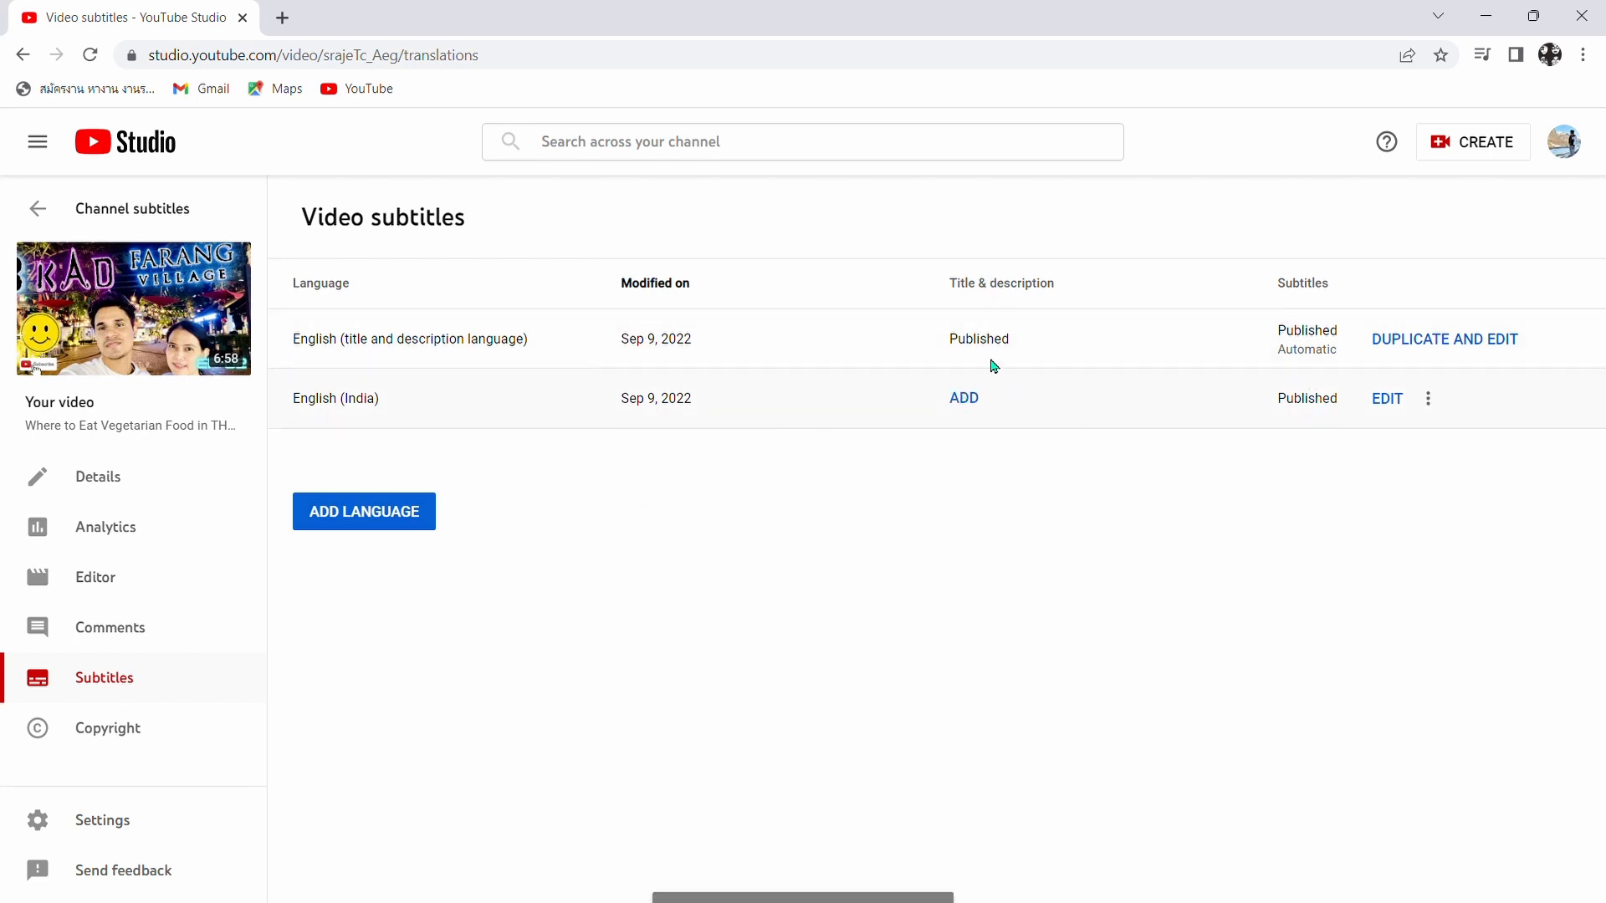
pyautogui.click(975, 406)
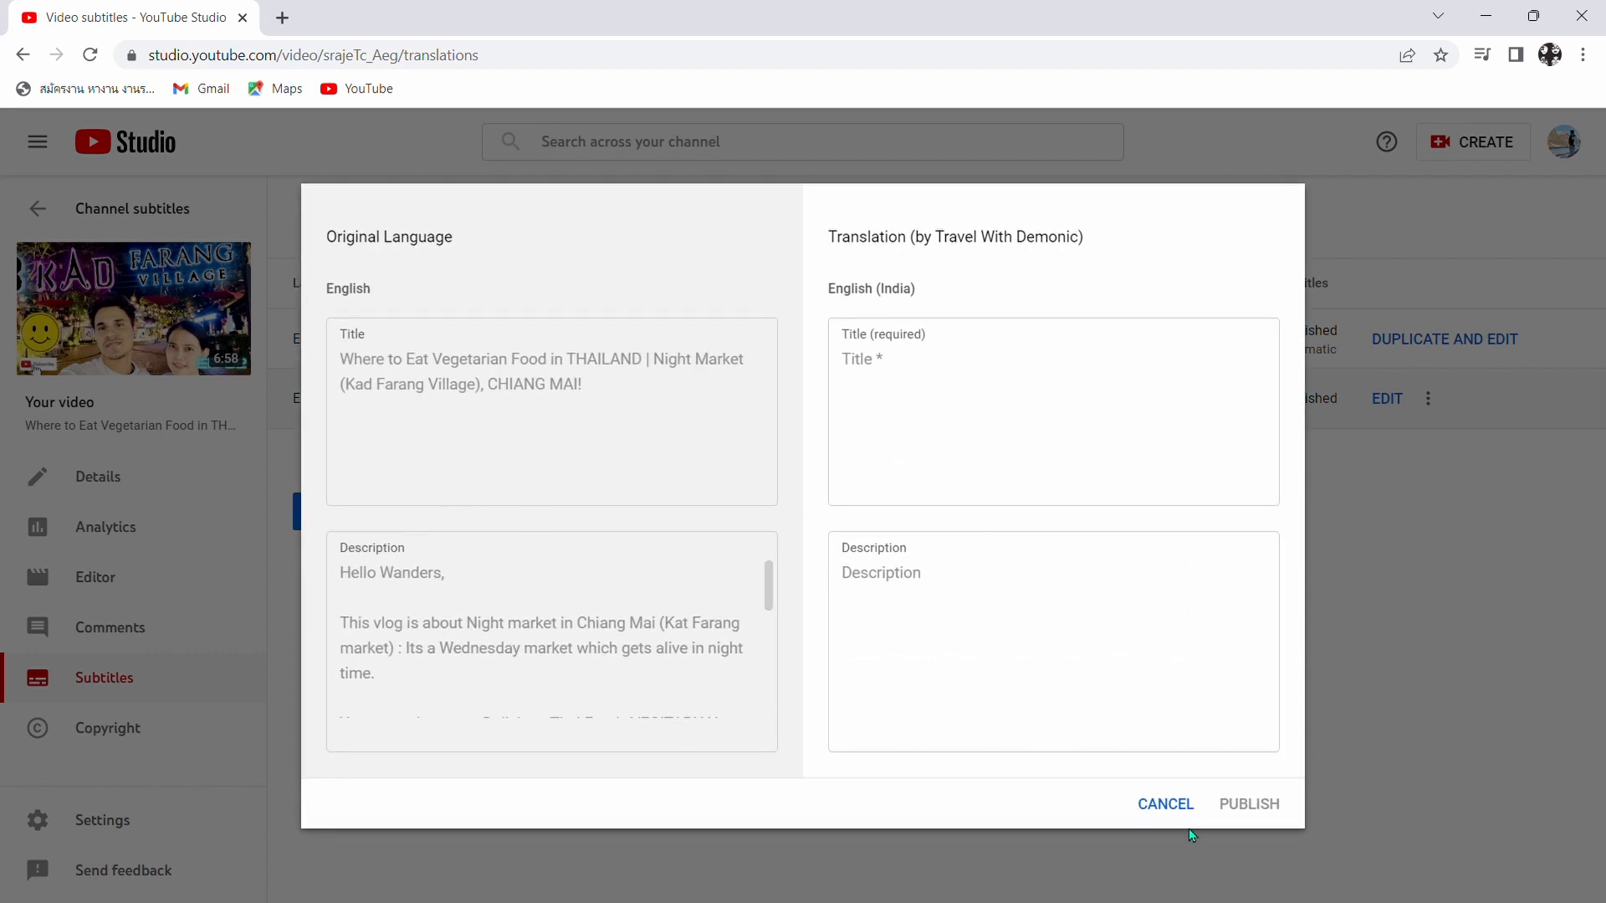
pyautogui.click(1166, 804)
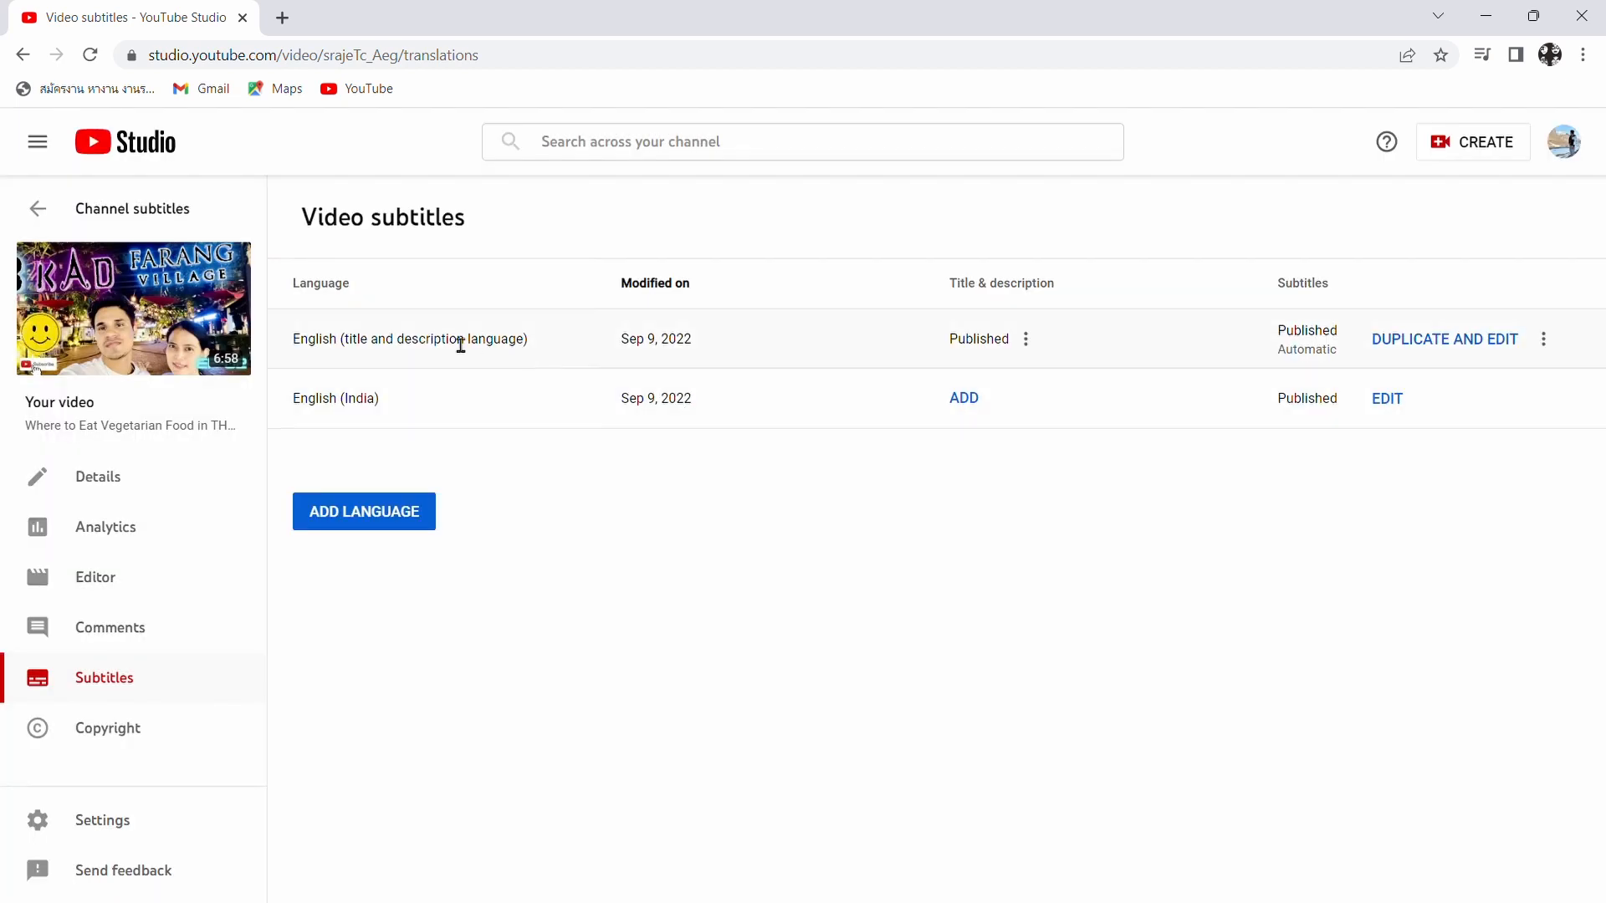
# - Open the video's YouTube watch page and play it from about 0:25 to 0:30 to check the published caption
pyautogui.click(138, 325)
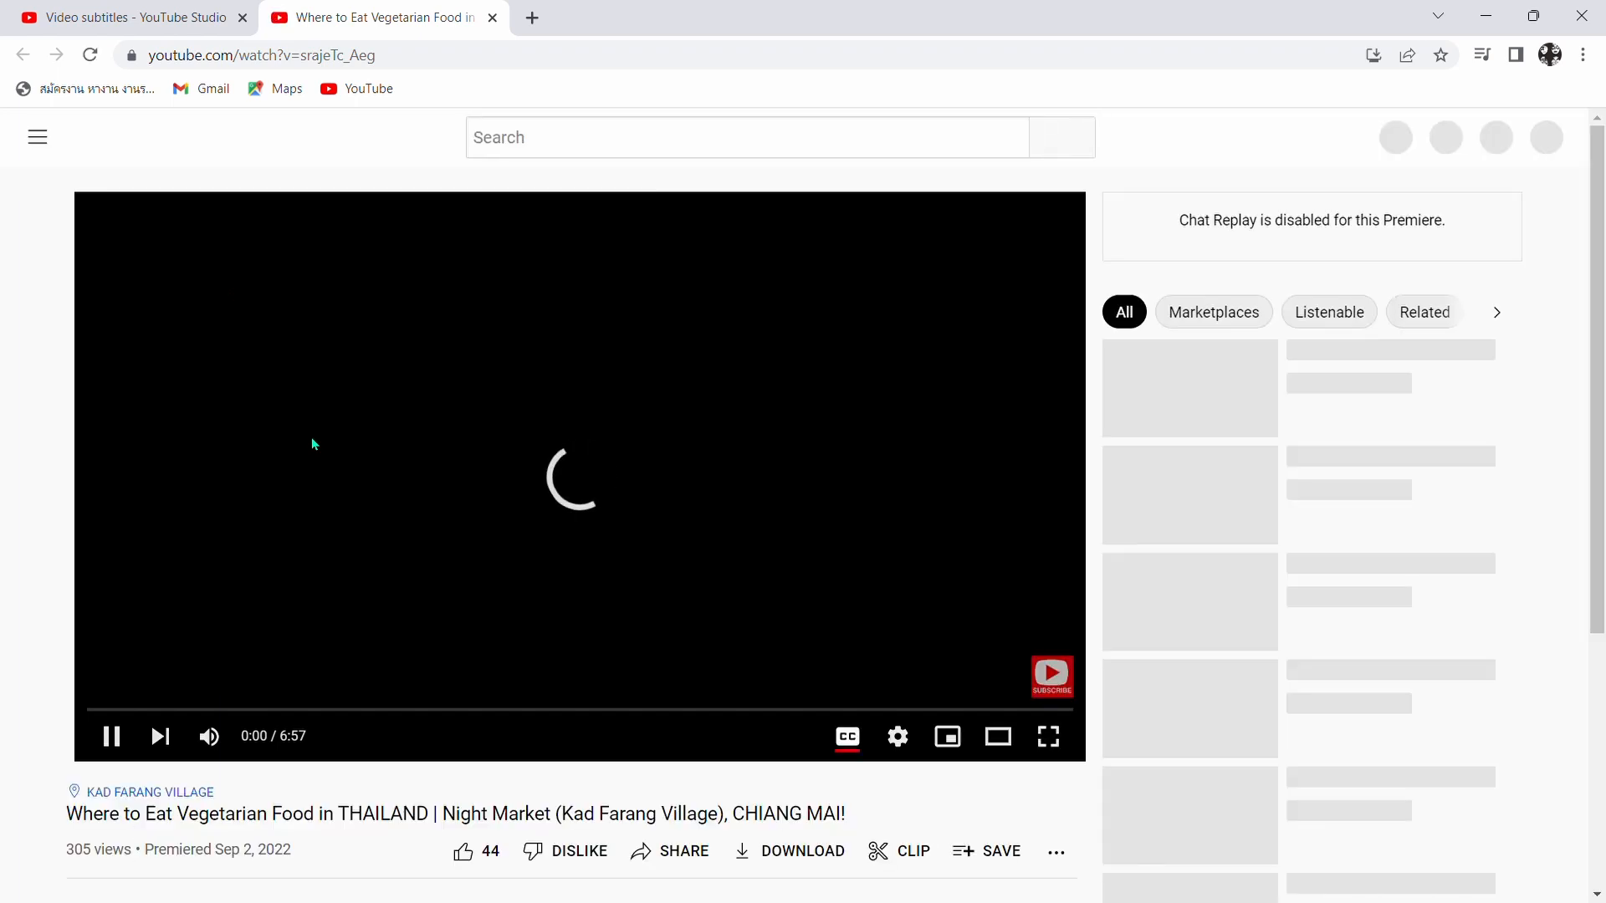
pyautogui.click(106, 741)
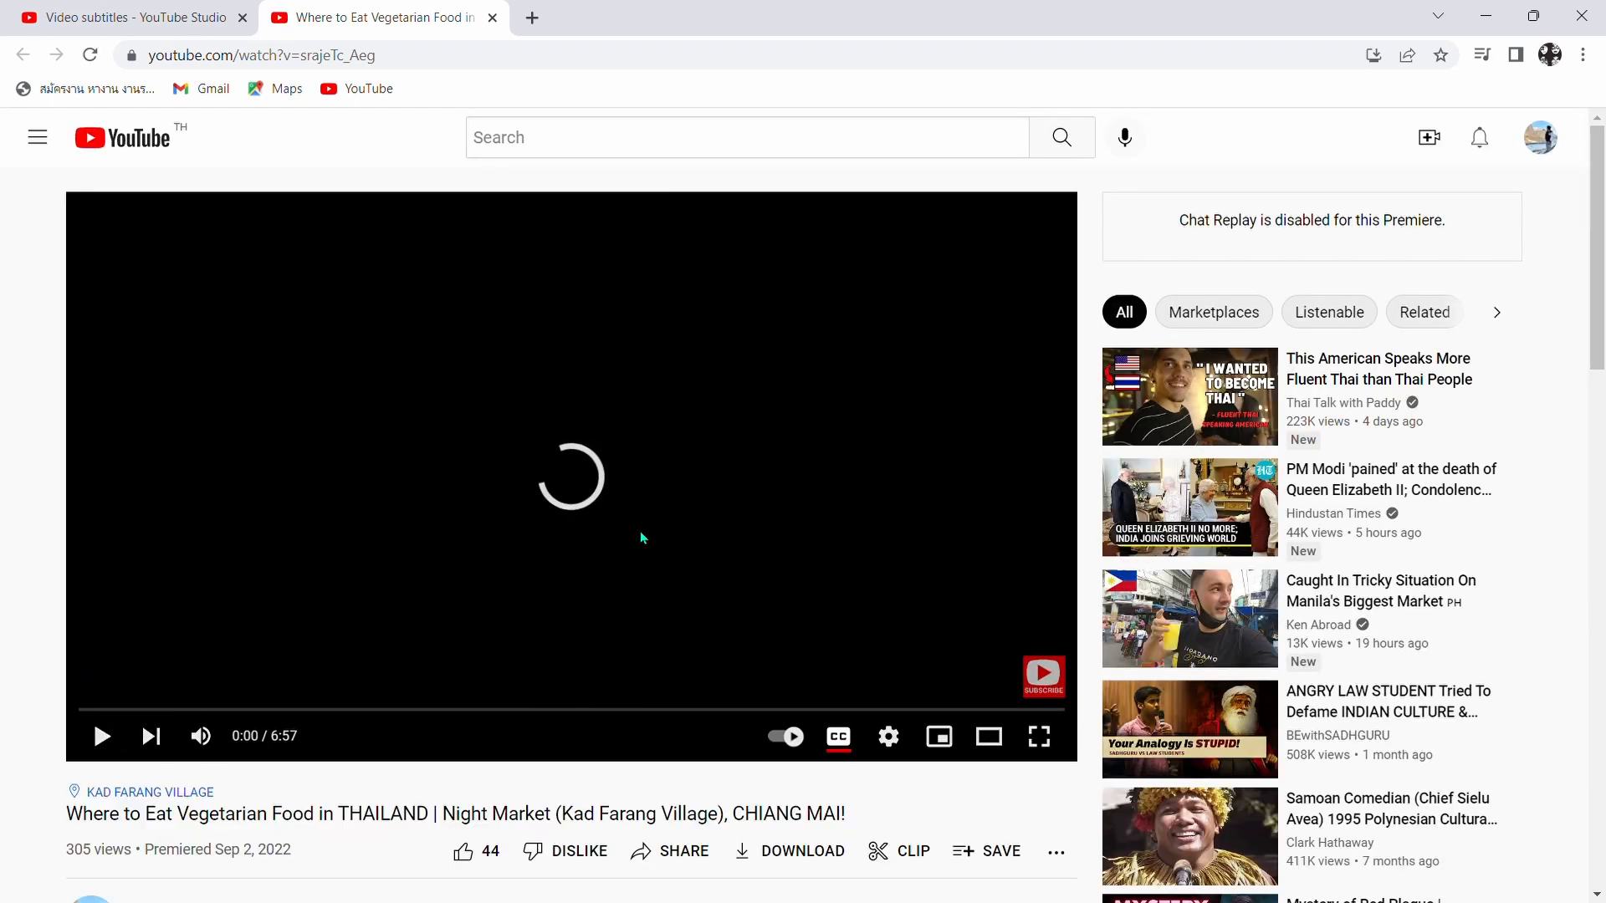
pyautogui.click(148, 713)
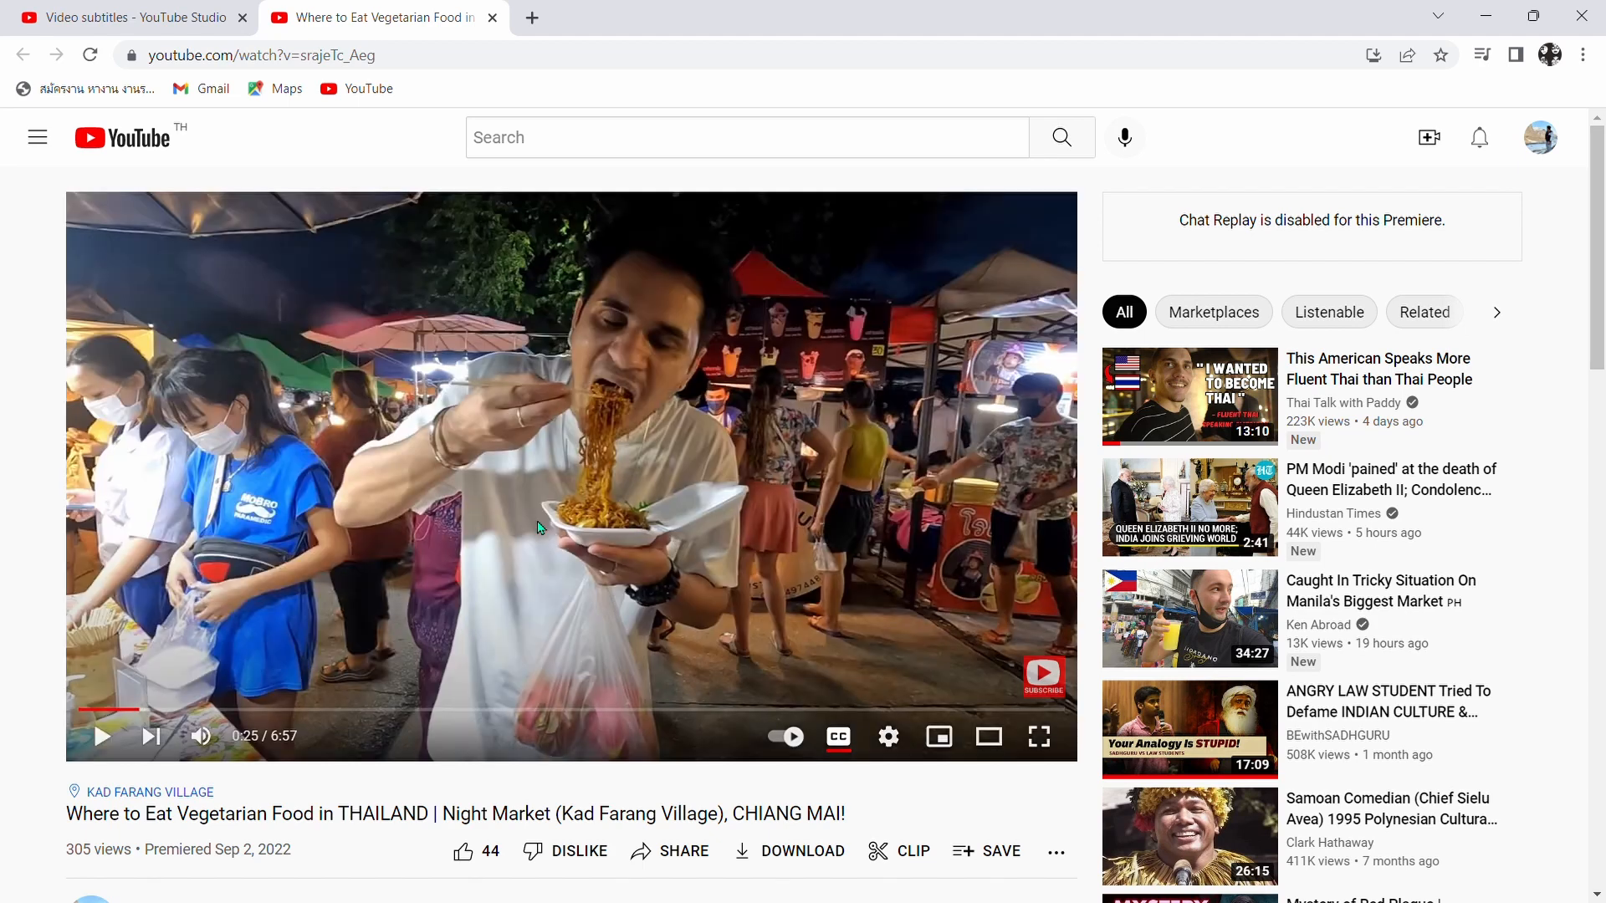
pyautogui.click(102, 736)
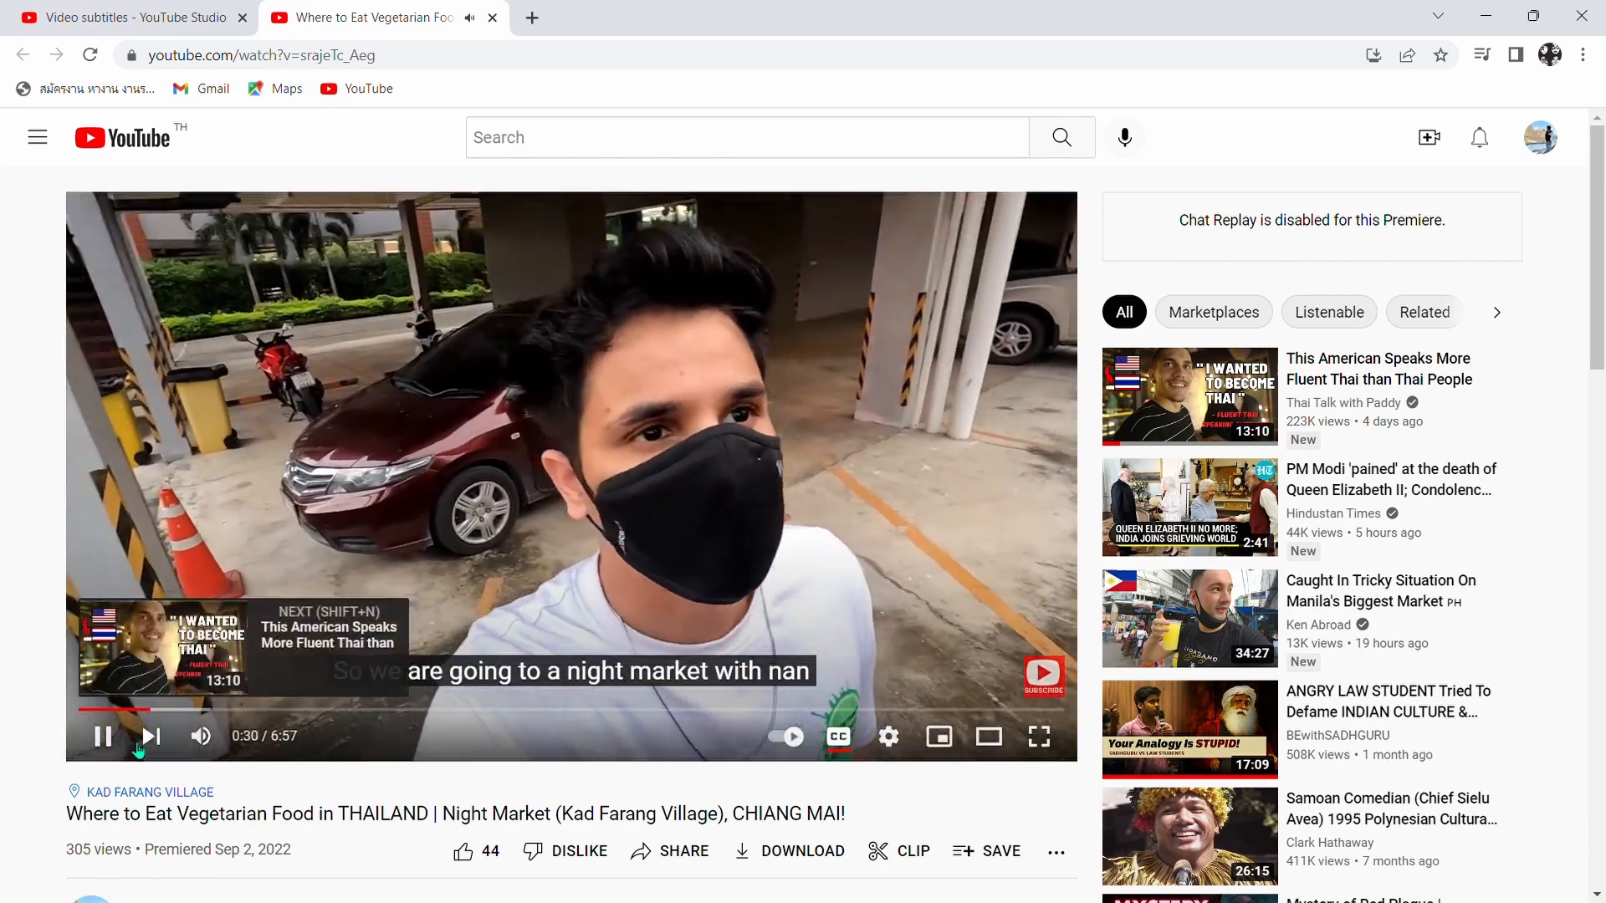
pyautogui.click(103, 736)
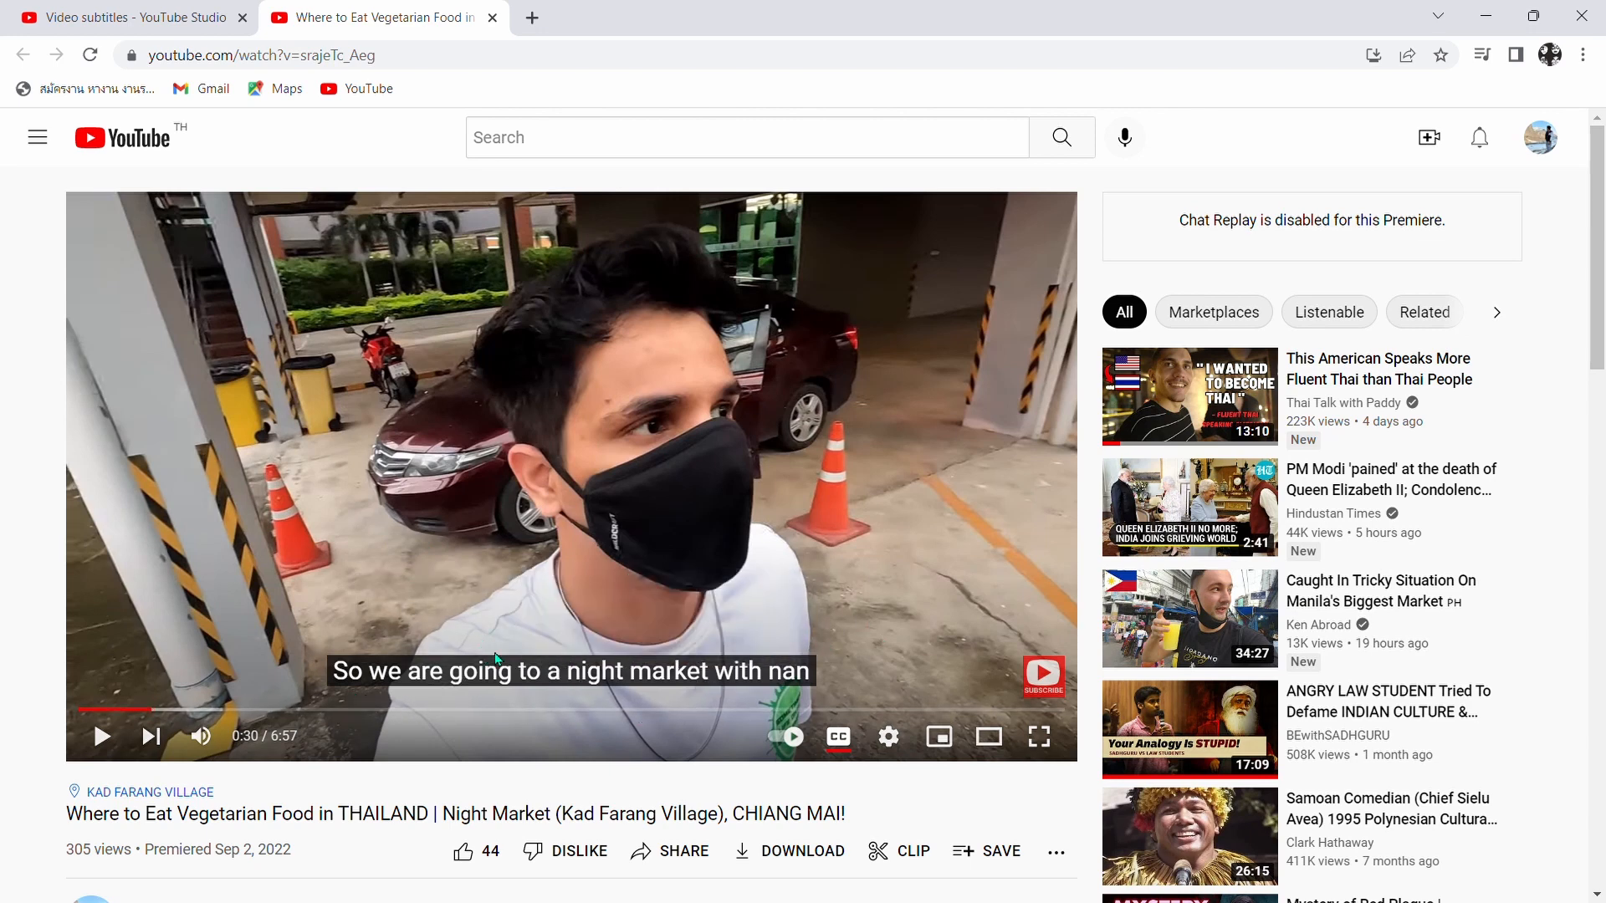
# - Review the subtitle languages offered in the video's playback settings, leaving English (India) selected
pyautogui.click(888, 736)
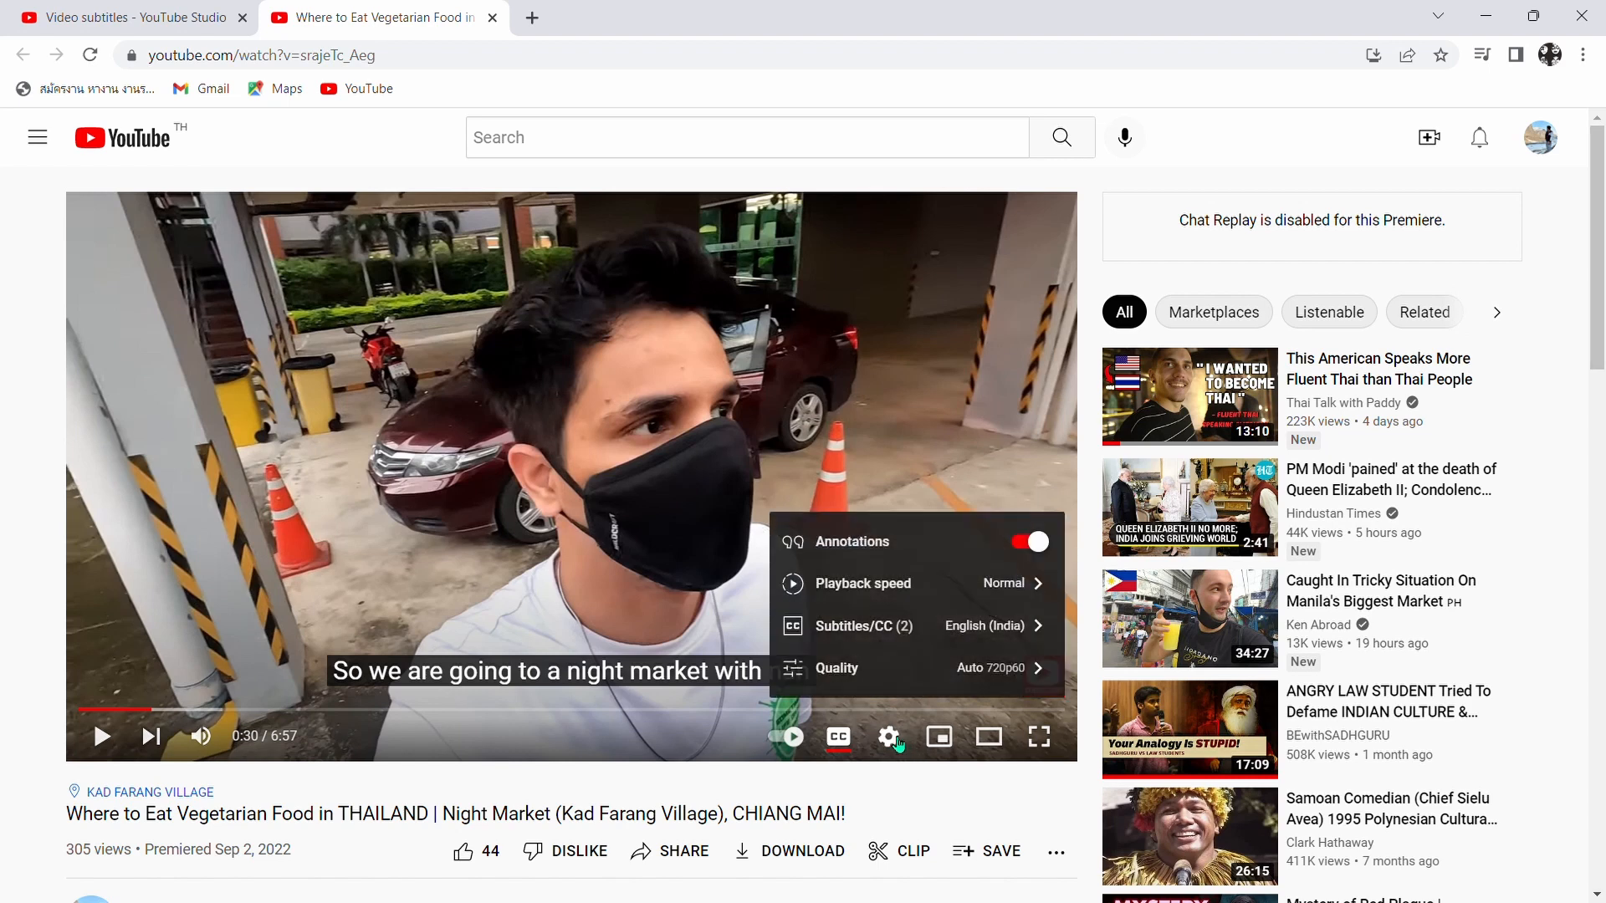
pyautogui.click(1046, 627)
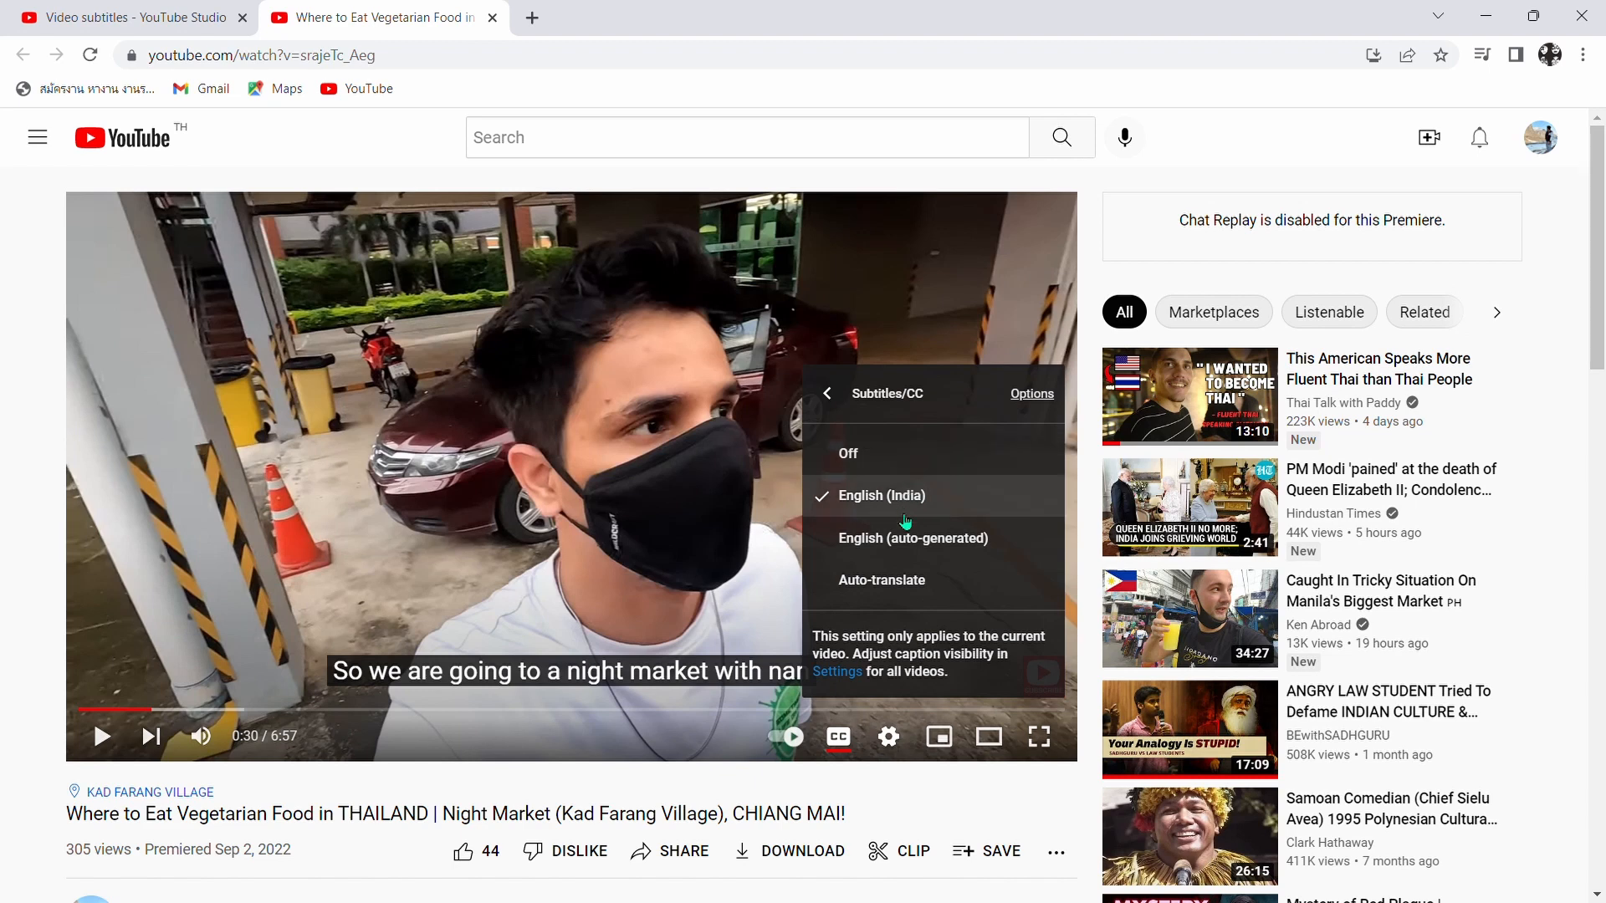
pyautogui.click(666, 574)
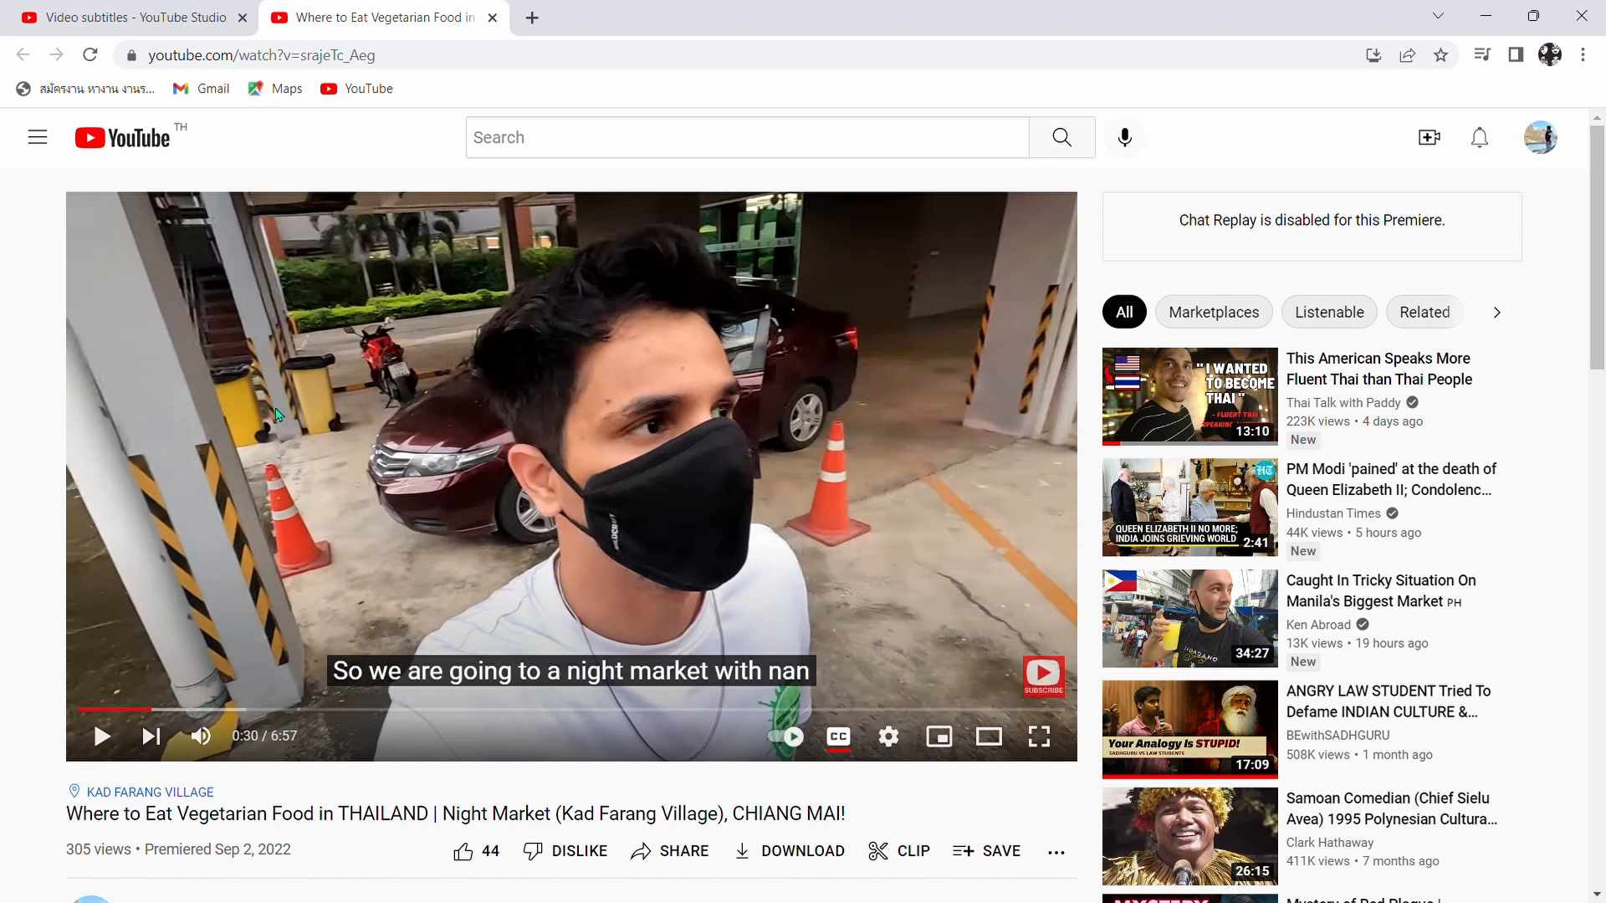
# - Open the signed-in account's own channel page
pyautogui.click(1541, 139)
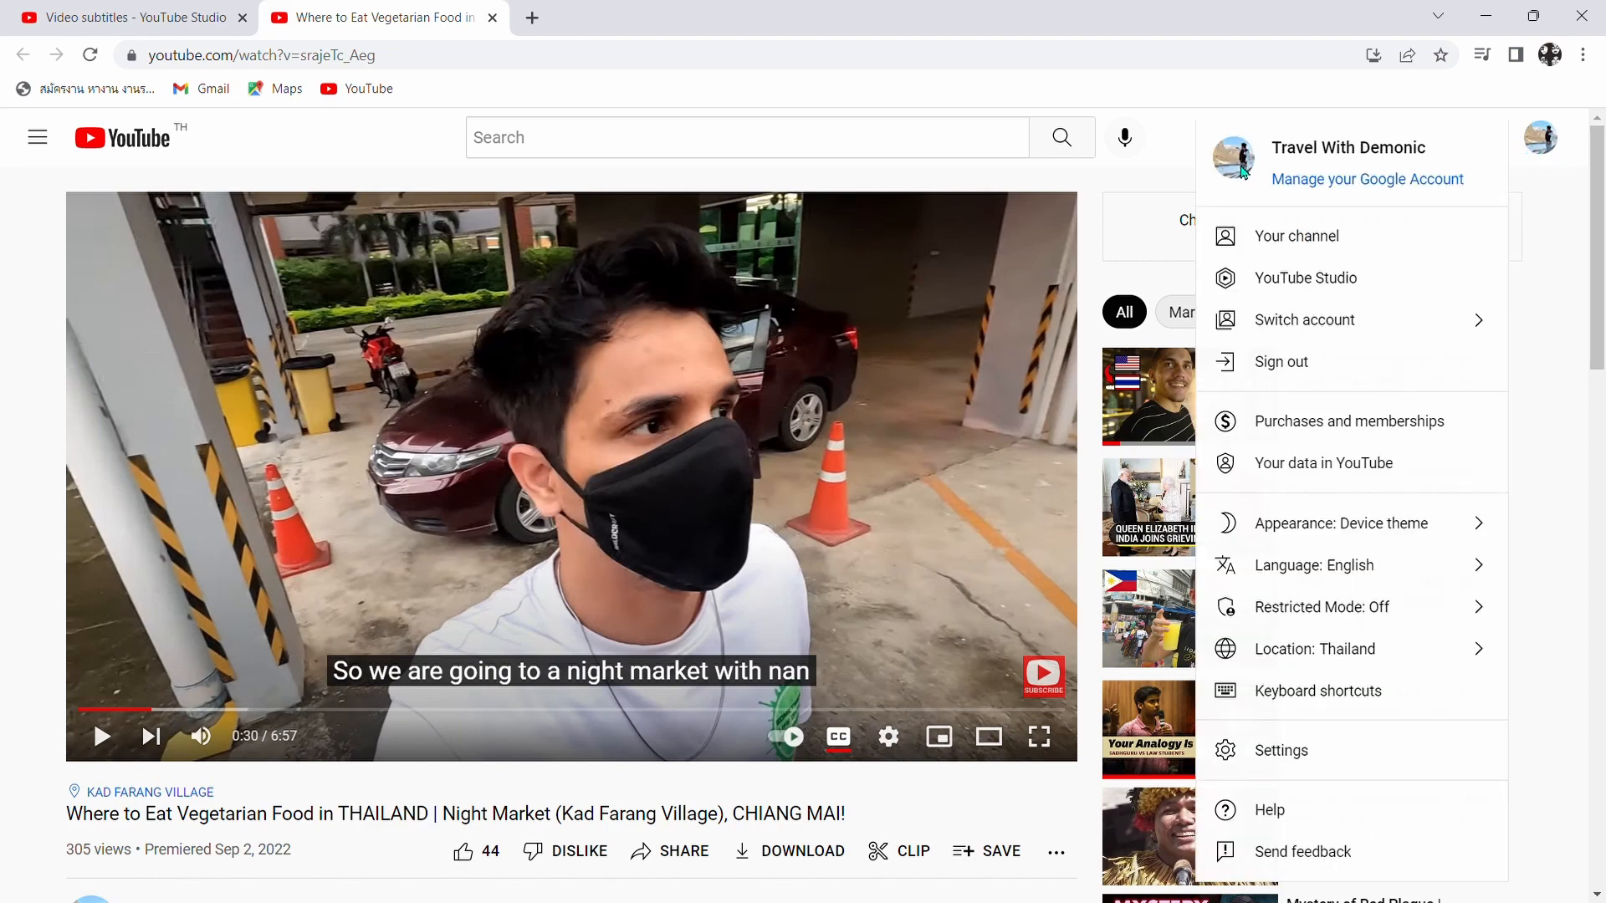
pyautogui.click(1269, 237)
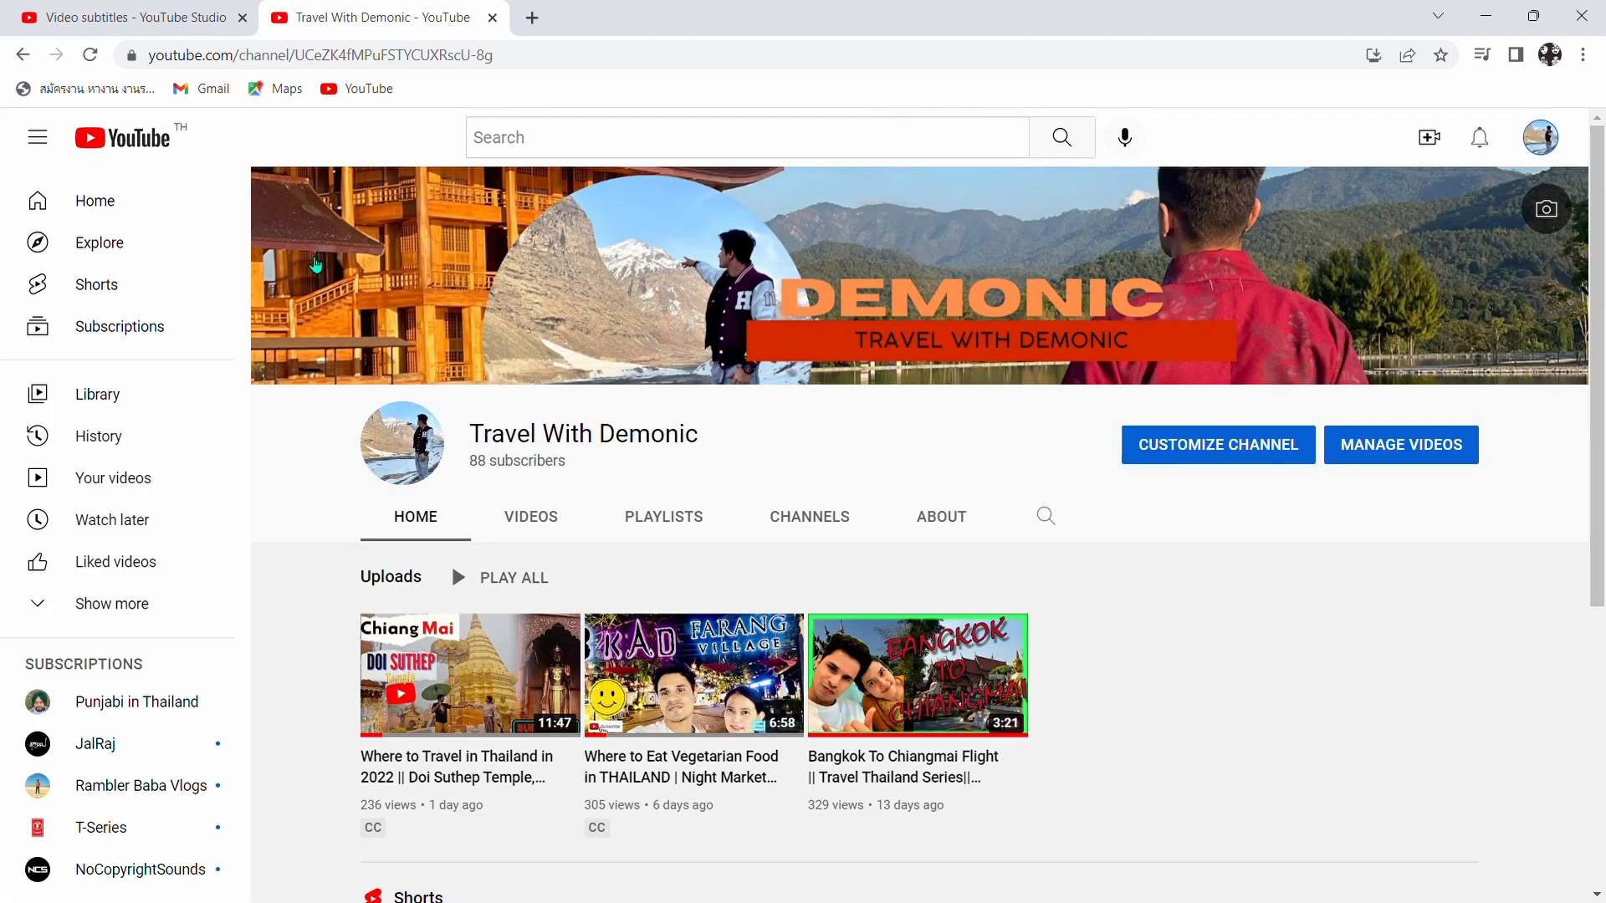